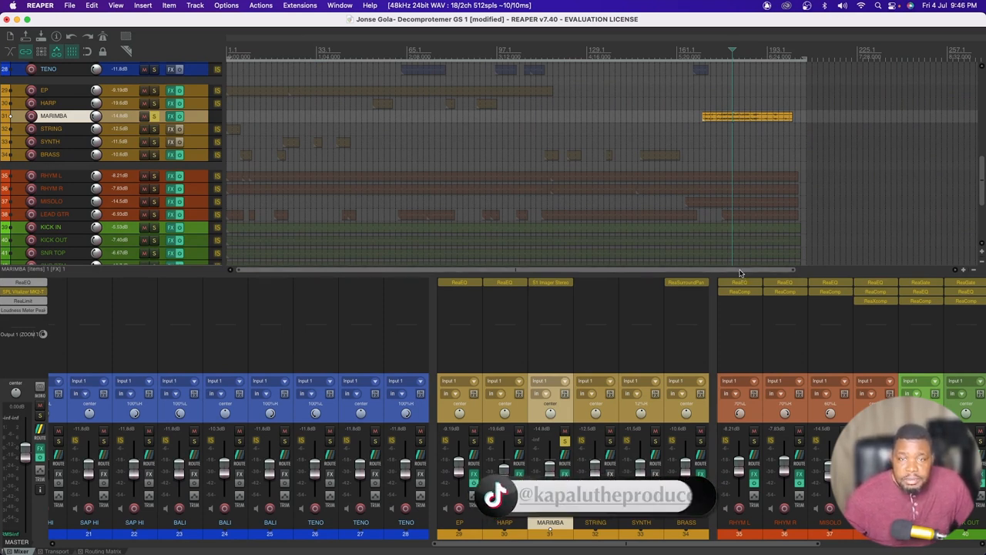
# - Turn off solo on the MARIMBA track and hide the mixer so the track arrangement fills the window
pyautogui.moveTo(733, 273); pyautogui.dragTo(743, 274)
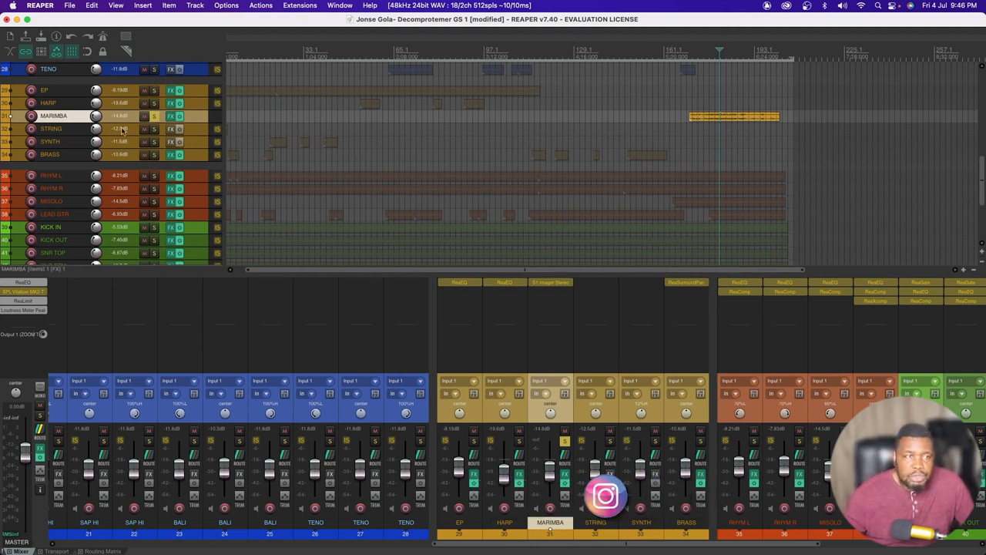
pyautogui.click(155, 116)
pyautogui.press('super+m')
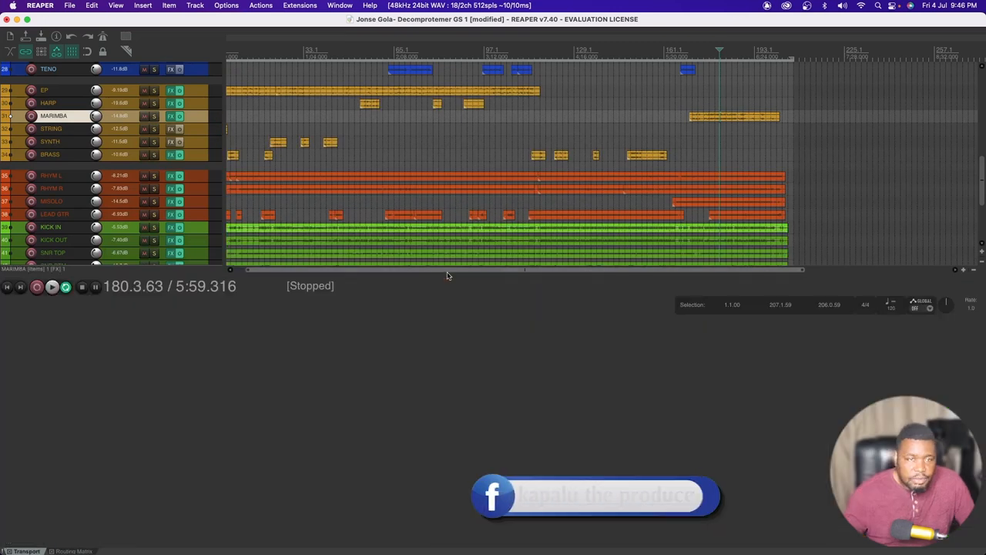
pyautogui.moveTo(447, 276); pyautogui.dragTo(446, 525)
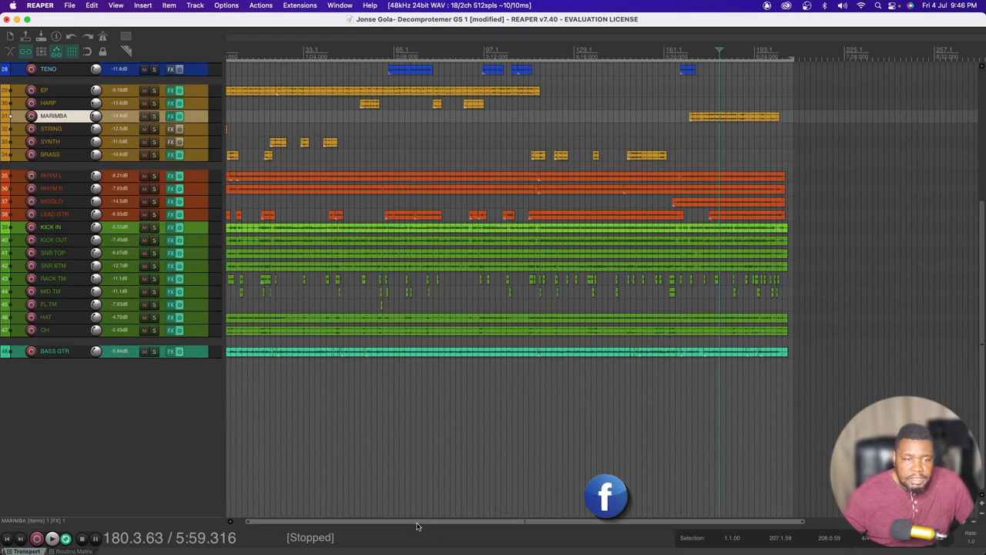
pyautogui.moveTo(418, 523); pyautogui.dragTo(360, 525)
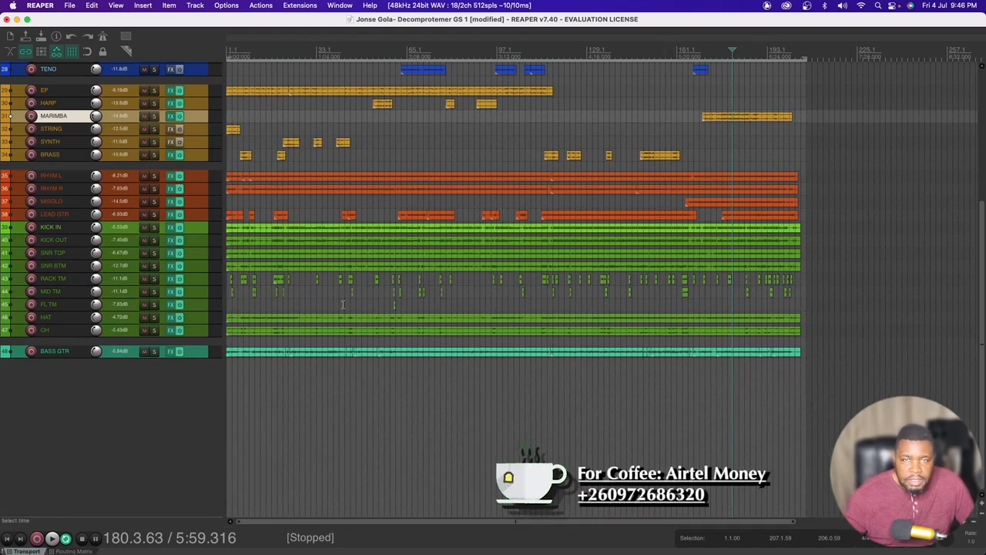
# - Play the full song from the beginning and show the mixer beneath the track arrangement
pyautogui.click(227, 51)
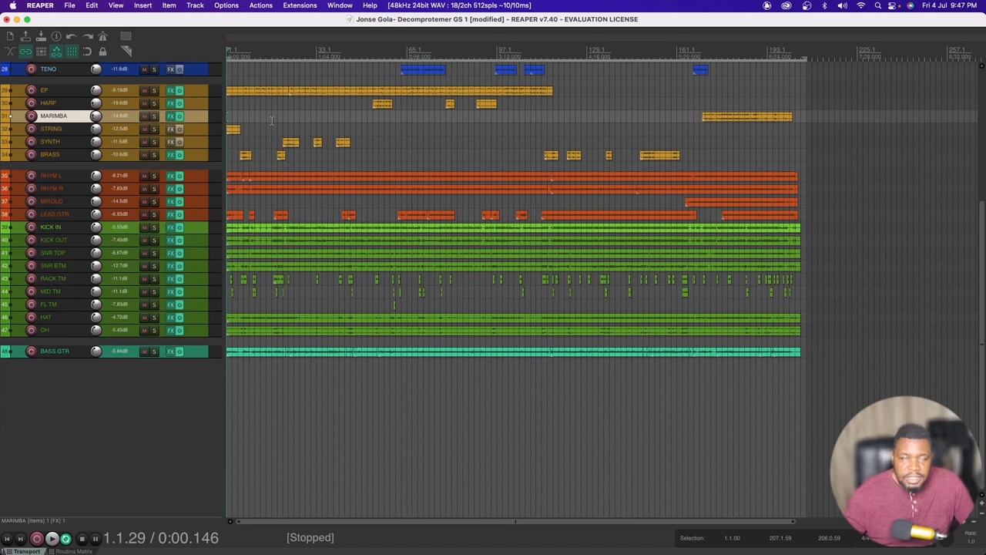
pyautogui.press('space')
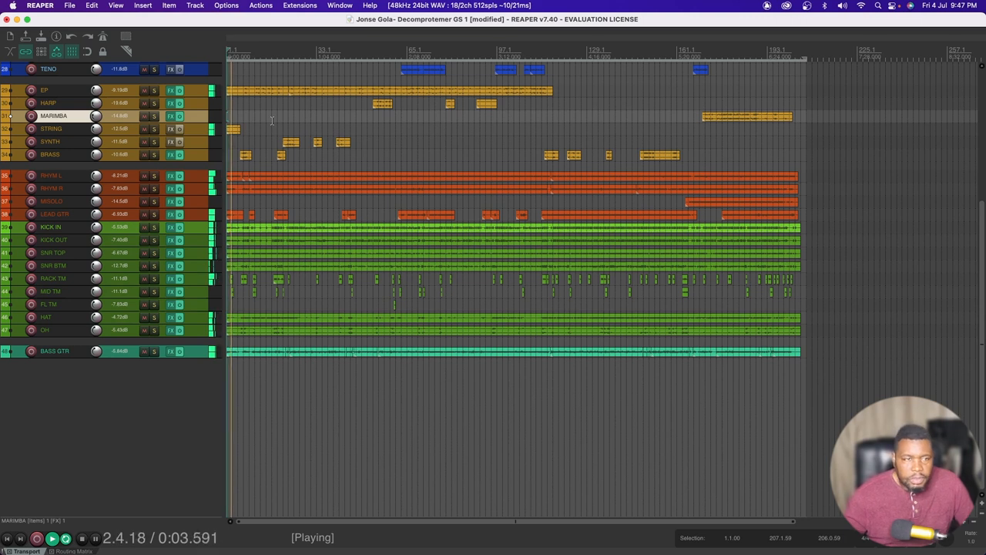
pyautogui.press('super+m')
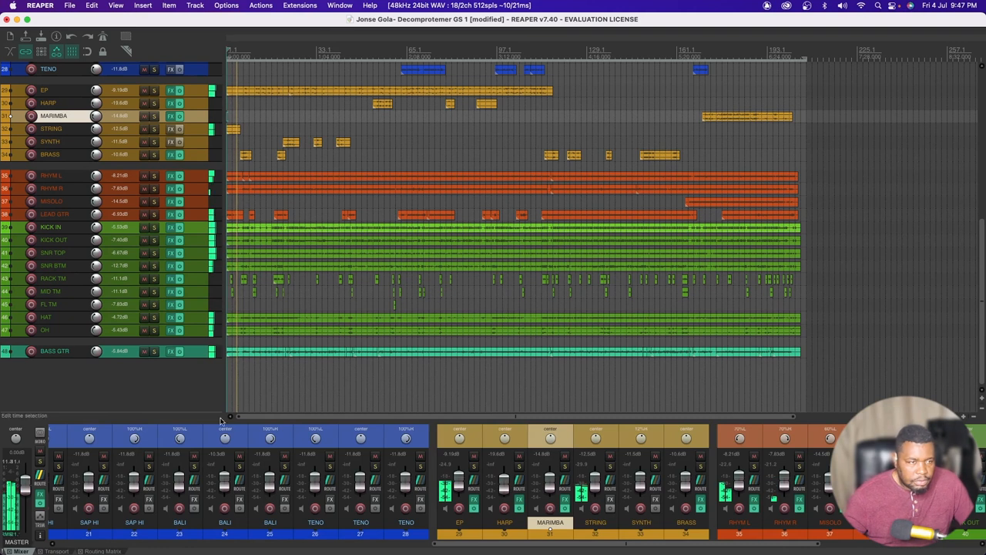
pyautogui.moveTo(220, 420); pyautogui.dragTo(213, 386)
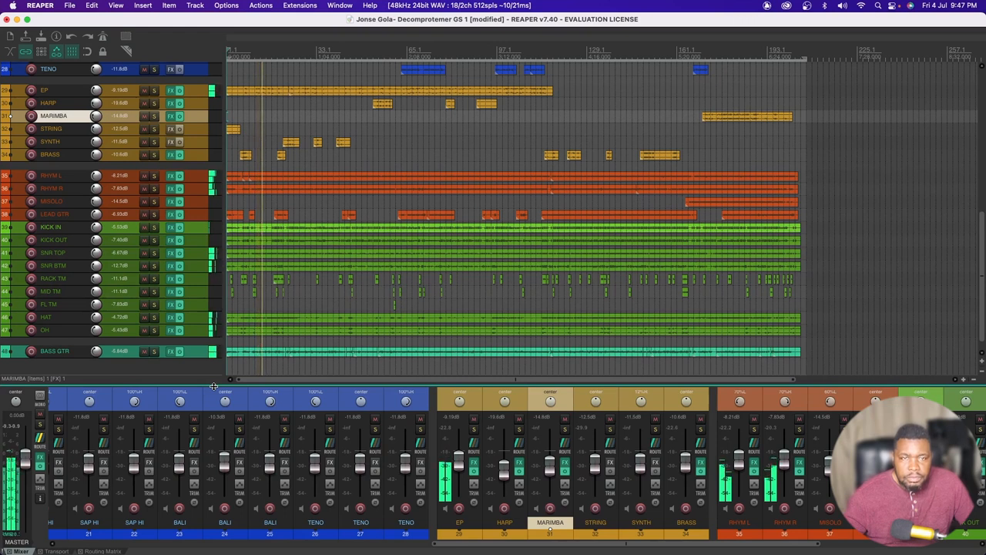
# - Raise the EP track's volume to -7.72 dB in the mixer
pyautogui.moveTo(460, 471); pyautogui.dragTo(460, 468)
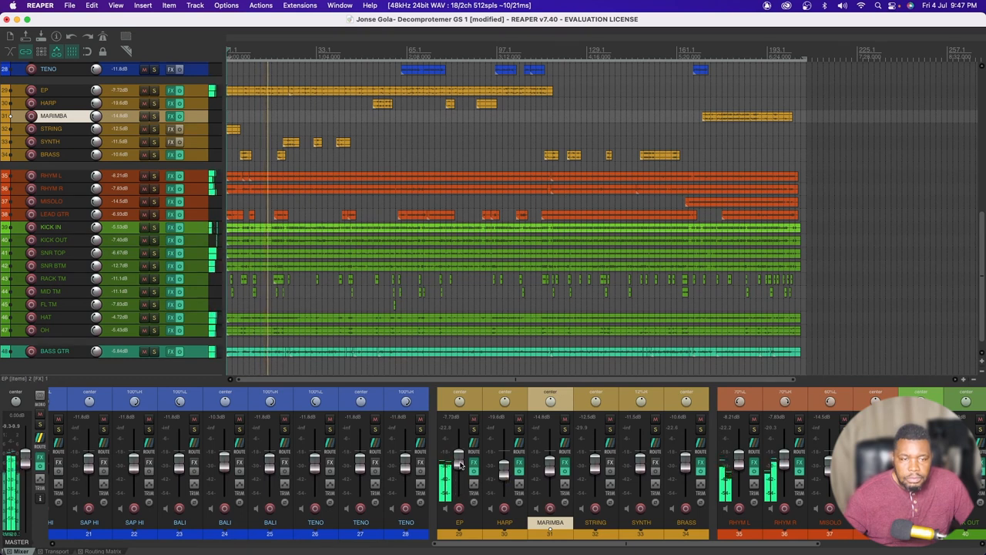
pyautogui.moveTo(460, 463)
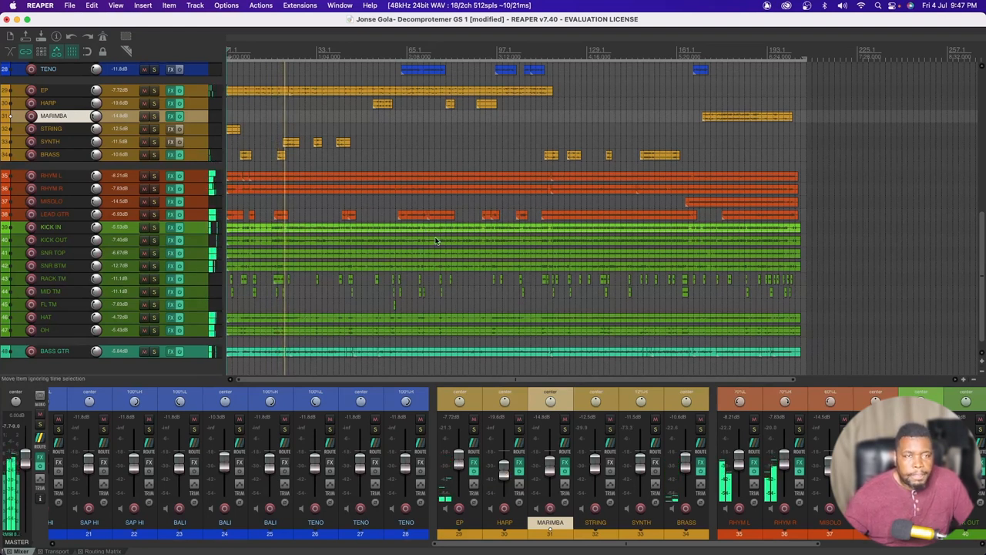
# - Play the song from just before the first HARP item and enlarge the mixer to show the channels' effect slots
pyautogui.click(365, 118)
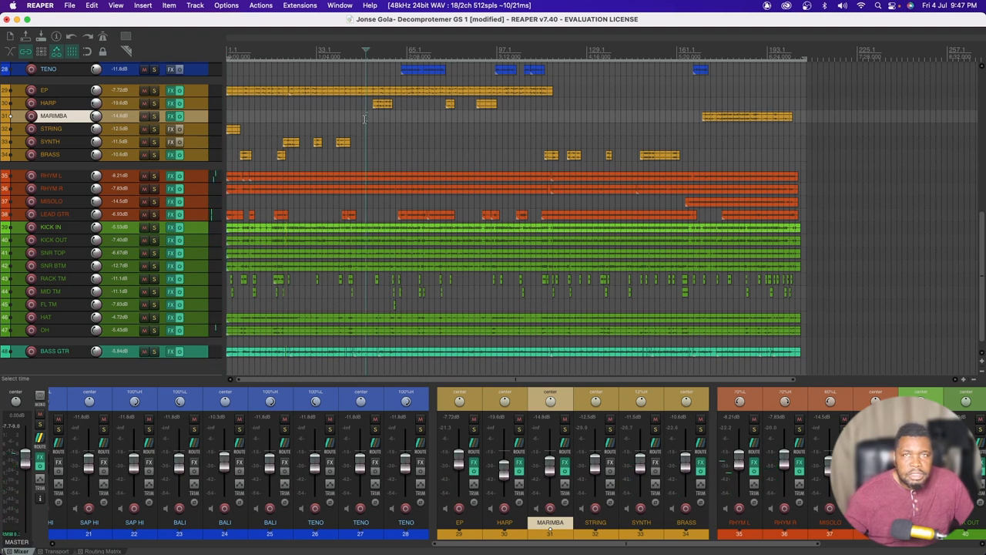
pyautogui.press('space')
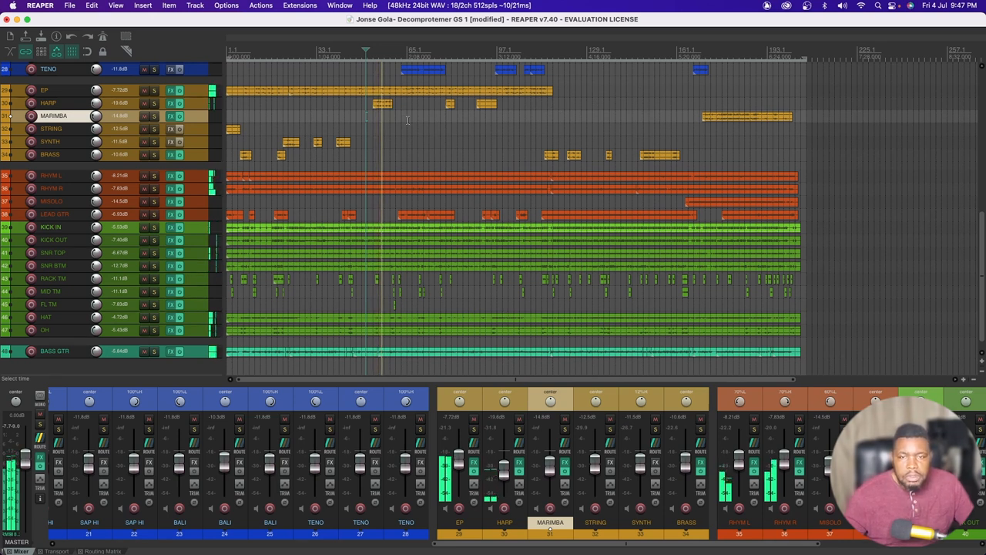
pyautogui.moveTo(496, 544); pyautogui.dragTo(617, 550)
pyautogui.moveTo(410, 382); pyautogui.dragTo(406, 258)
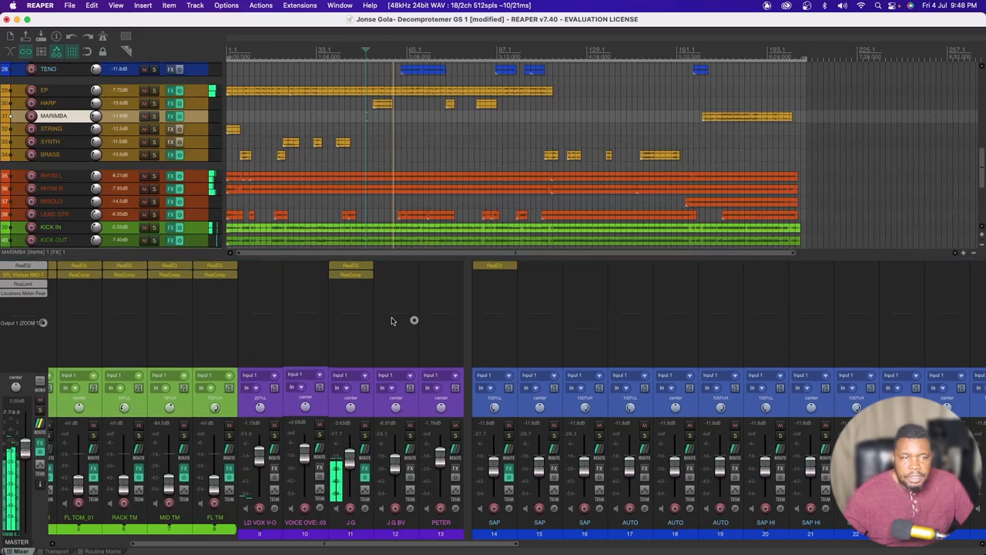
# - Examine the mixer channels and their effects across the vocal, backing vocal, keyboard, guitar and drum tracks
pyautogui.hscroll(2, 397, 339)
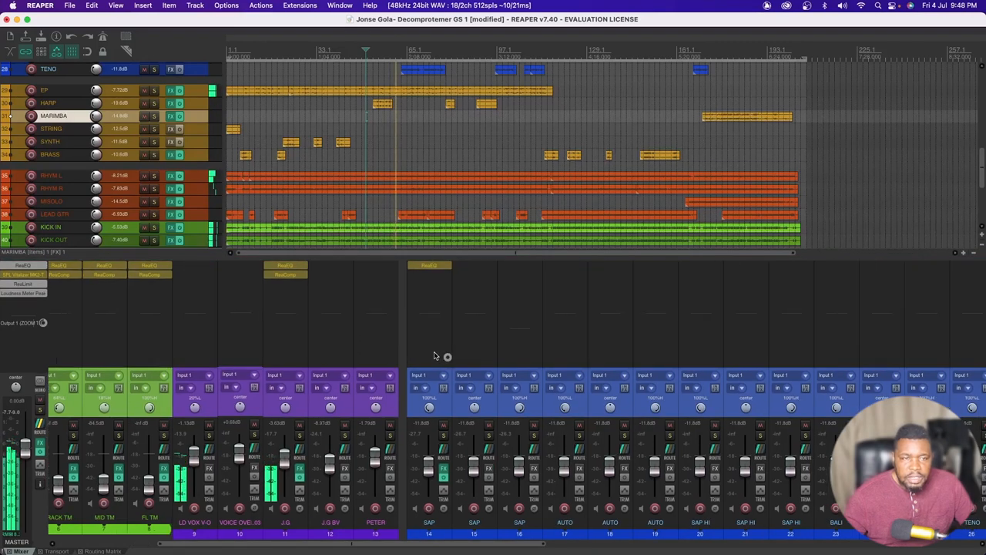
pyautogui.scroll(-5, 327, 541)
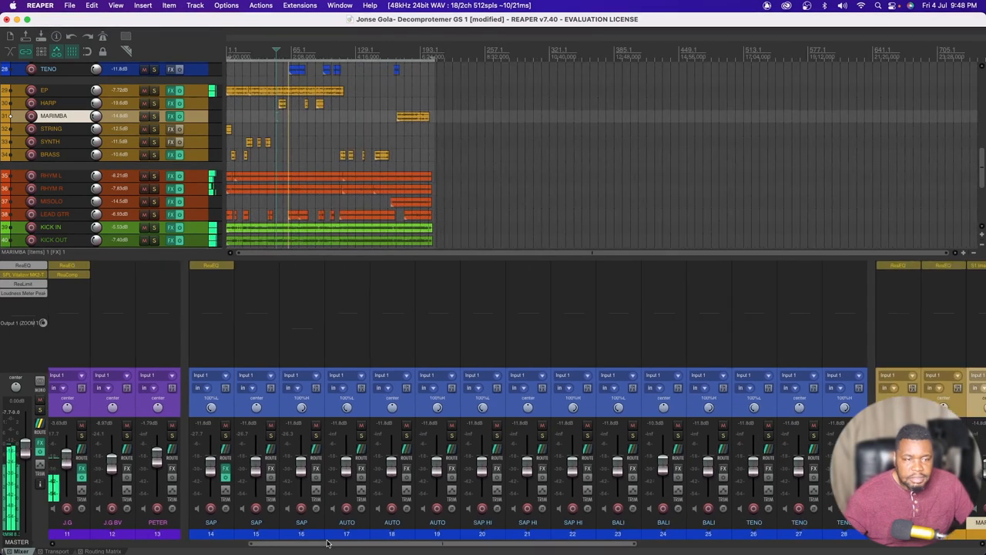
pyautogui.hscroll(5, 329, 545)
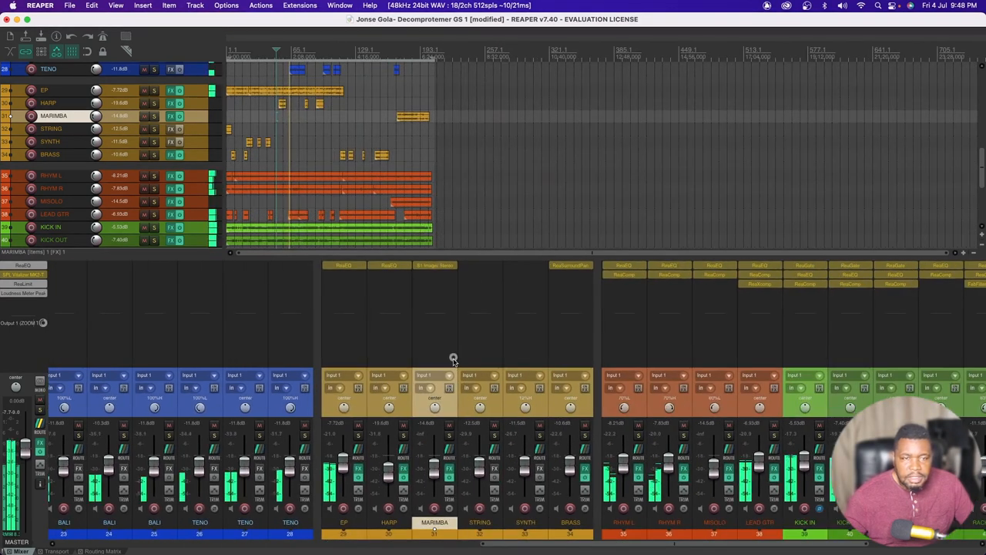
pyautogui.hscroll(3, 470, 335)
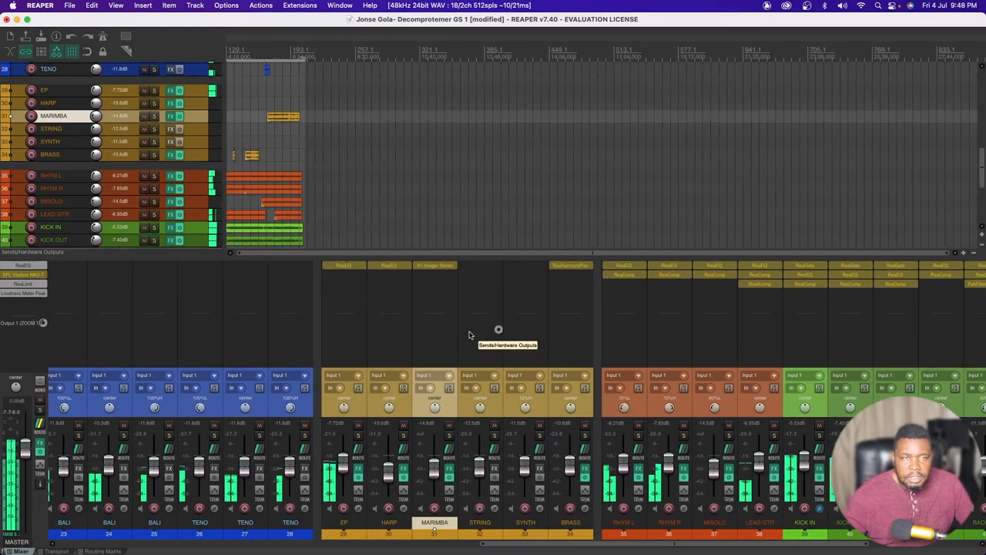
pyautogui.scroll(5, 314, 124)
pyautogui.scroll(-3, 313, 124)
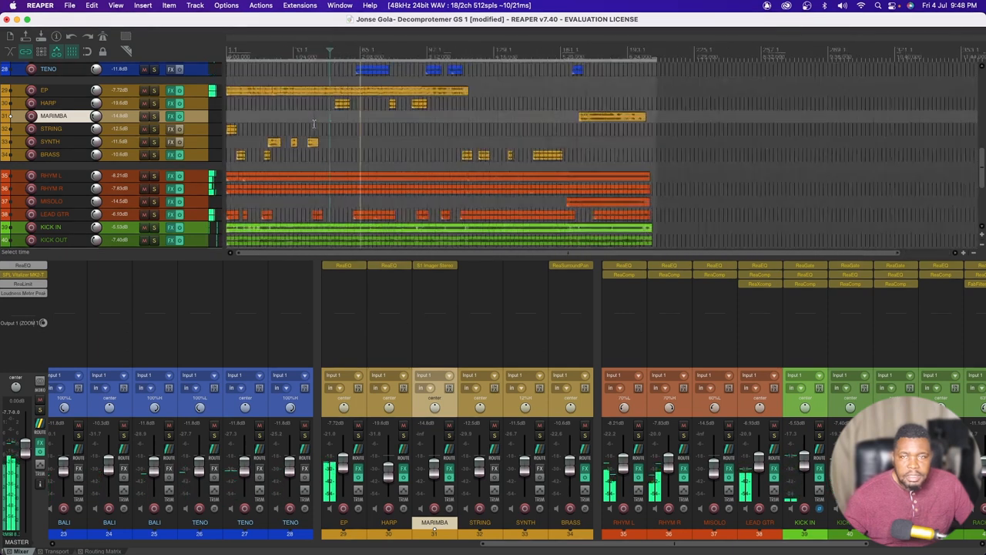
pyautogui.scroll(3, 313, 124)
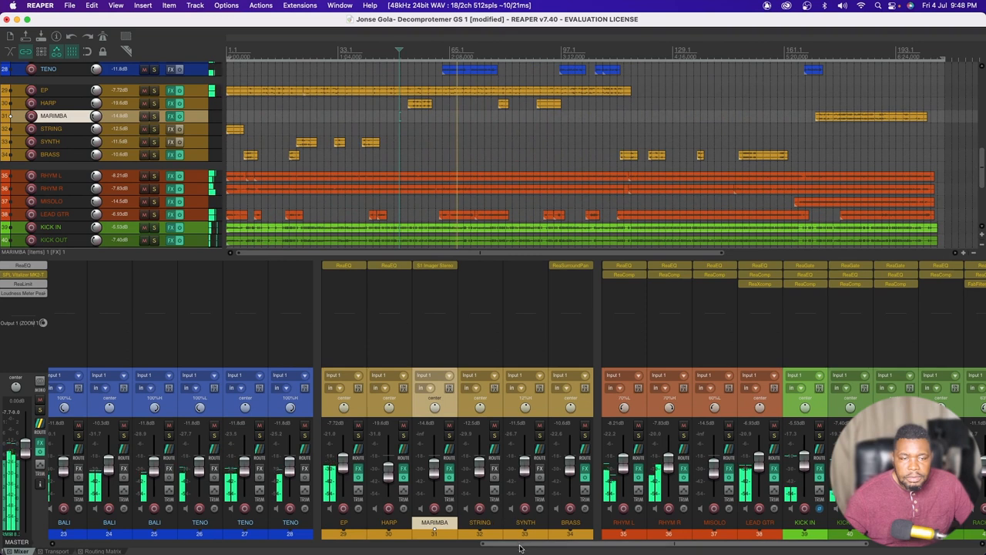
pyautogui.hscroll(-10, 519, 551)
pyautogui.hscroll(12, 490, 392)
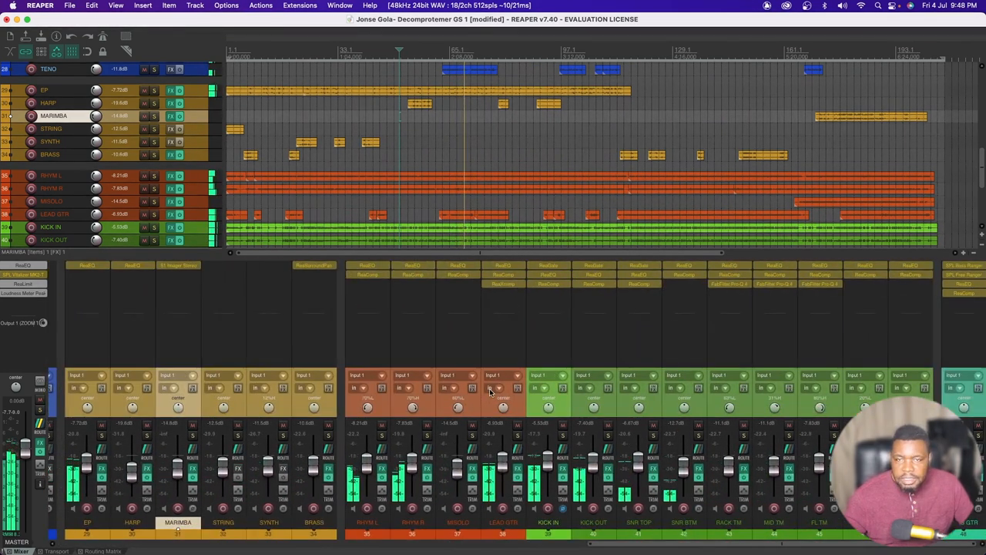
pyautogui.hscroll(-15, 490, 392)
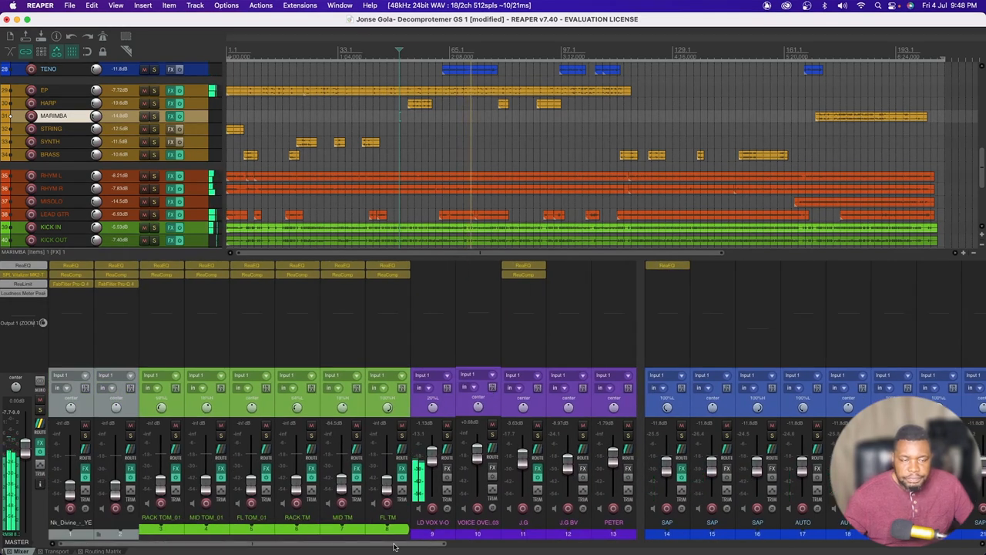
pyautogui.moveTo(393, 548); pyautogui.dragTo(528, 544)
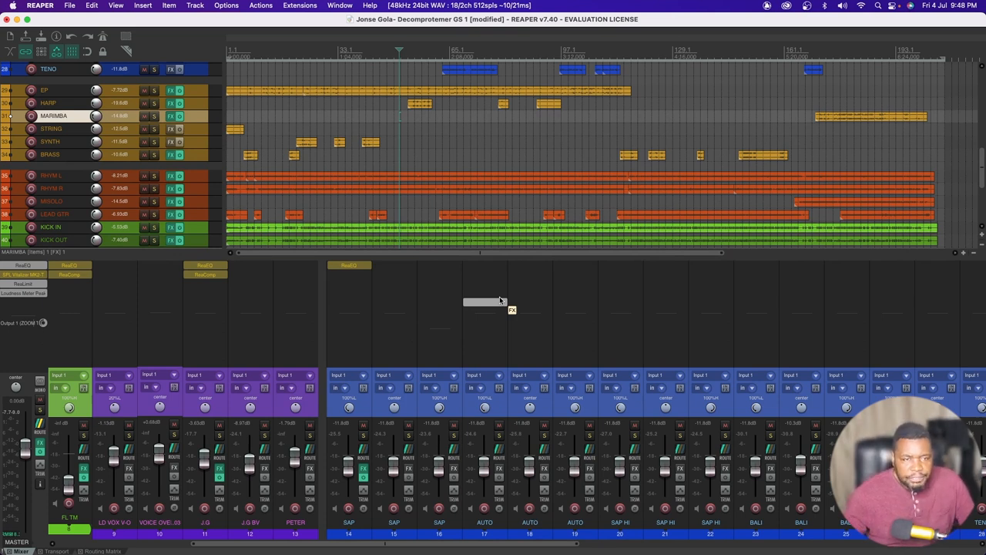
pyautogui.moveTo(445, 544); pyautogui.dragTo(404, 546)
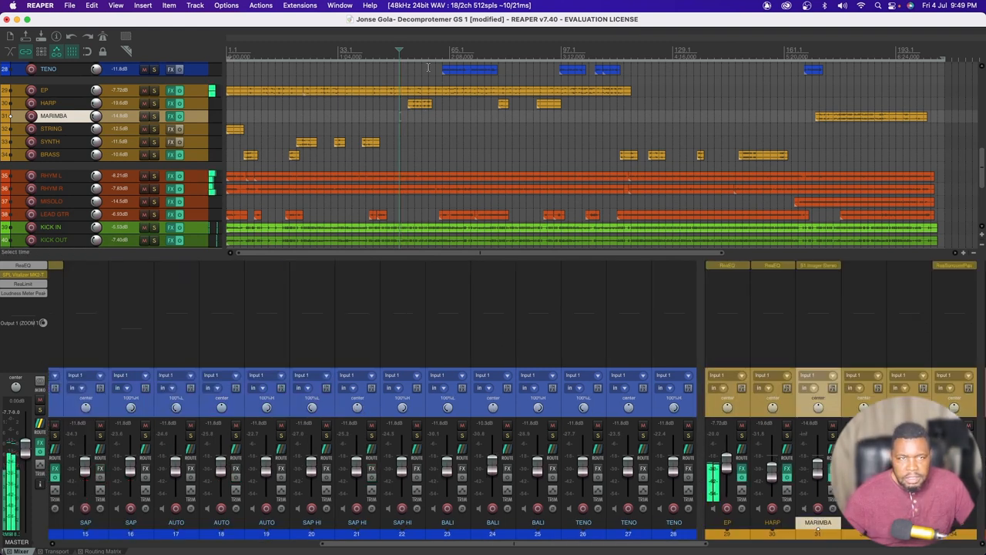
# - Listen to the full mix from shortly before the first TENO item, with the keyboard and guitar channels in view
pyautogui.click(430, 71)
pyautogui.press('space')
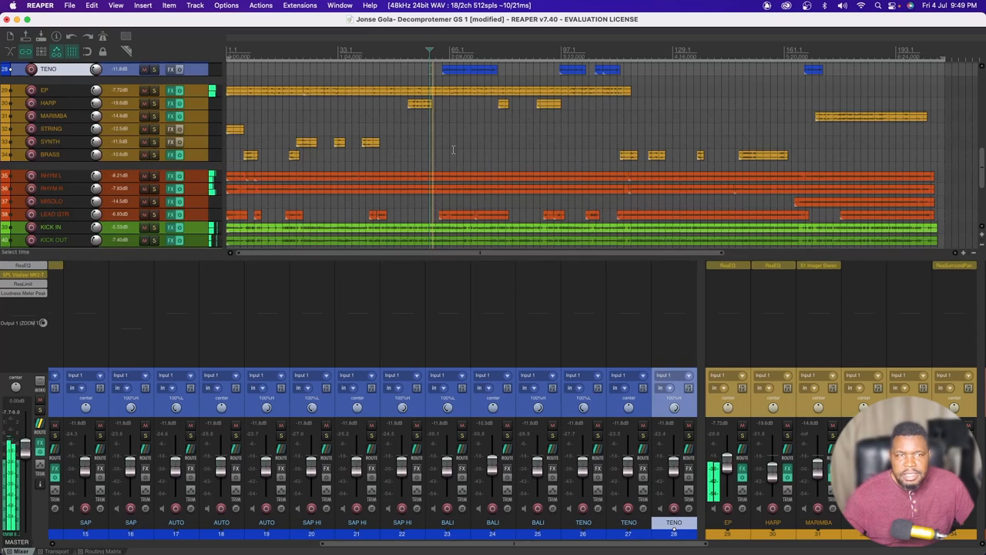
pyautogui.press('space')
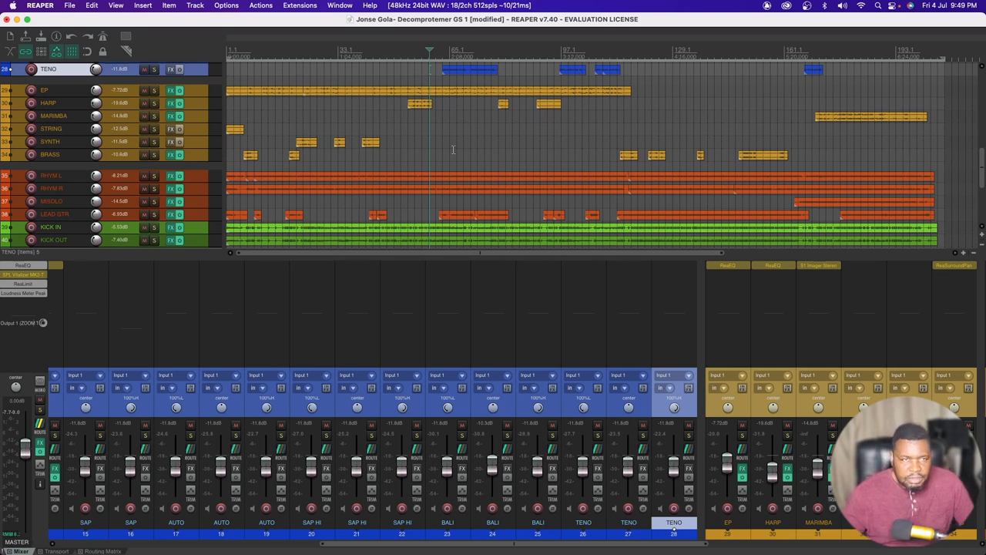
pyautogui.press('space')
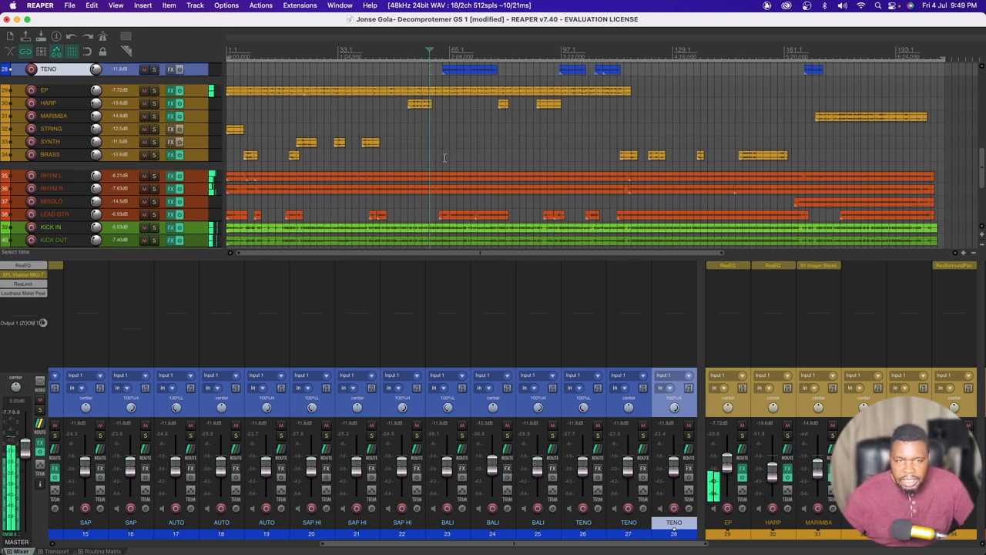
pyautogui.moveTo(465, 547); pyautogui.dragTo(594, 547)
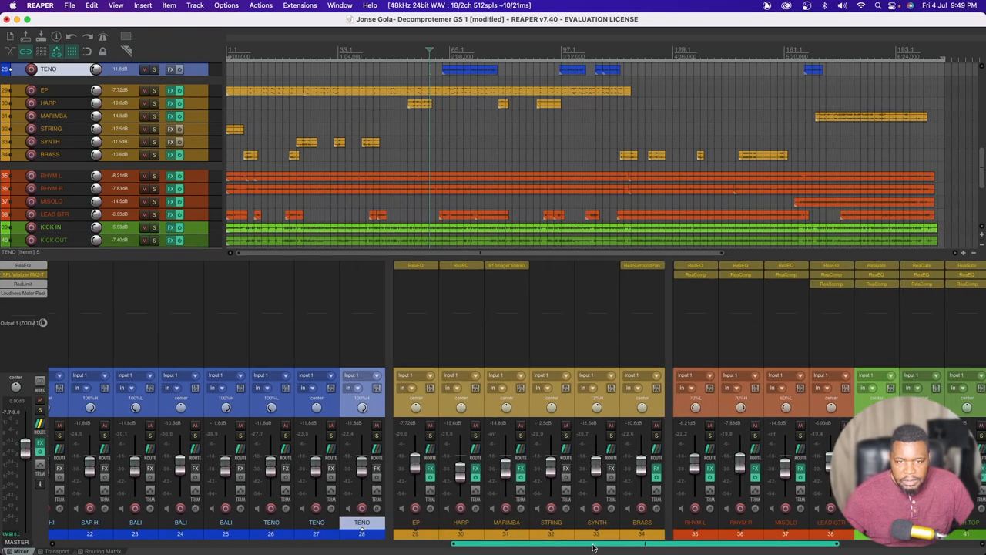
# - Listen twice to the section shortly after the EP part ends, checking the keyboard and guitar channels
pyautogui.click(654, 75)
pyautogui.press('space')
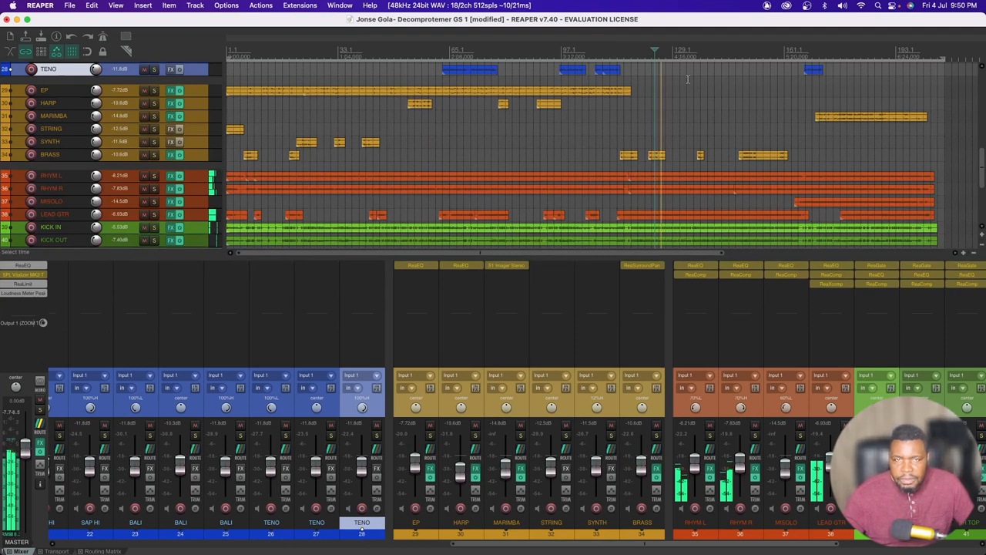
pyautogui.press('space')
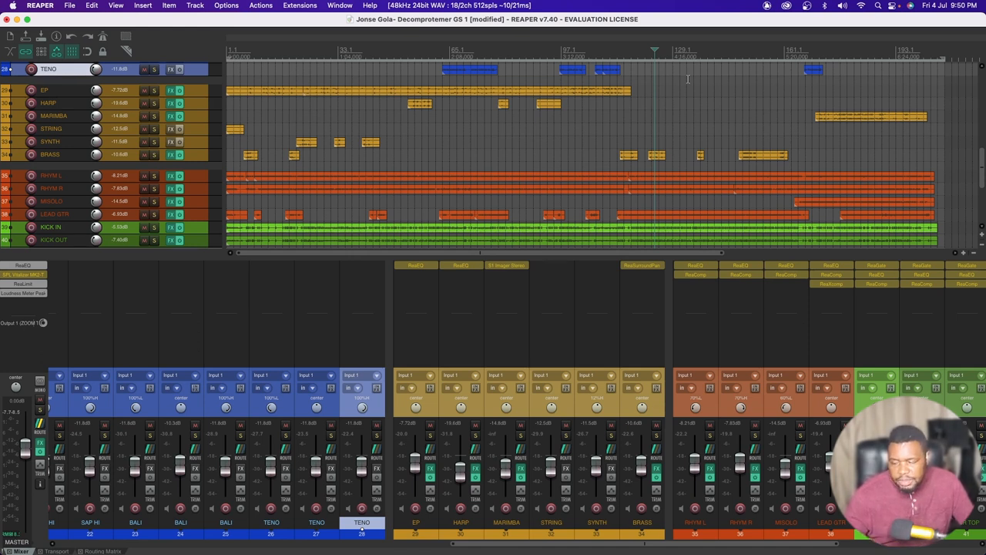
pyautogui.moveTo(550, 550)
pyautogui.hscroll(2, 539, 478)
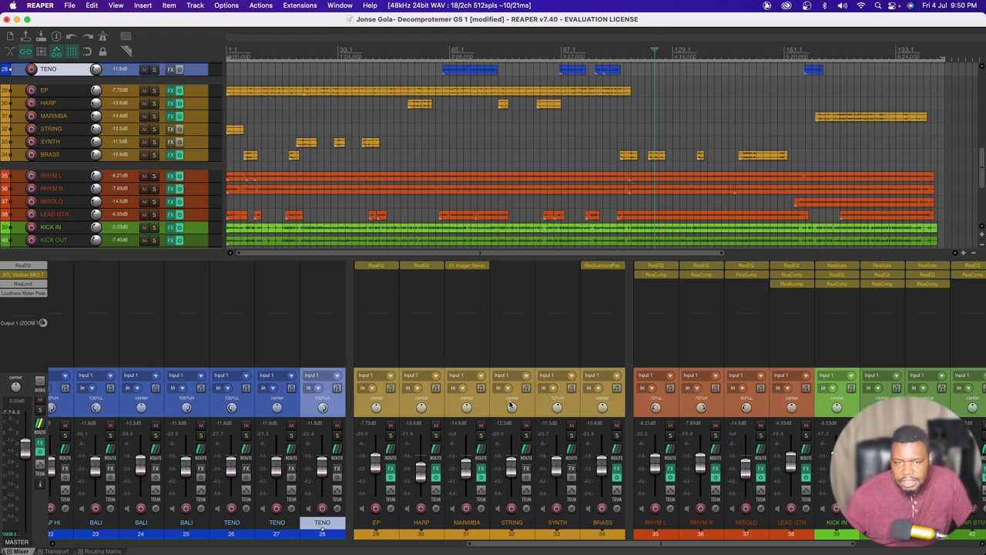
pyautogui.press('space')
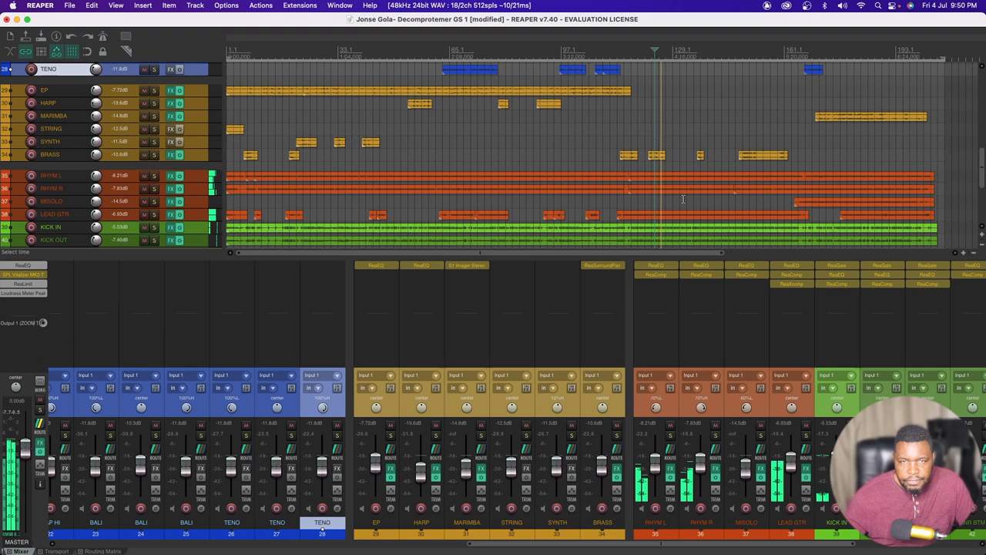
# - Listen to the ending section with the MARIMBA item, and return playback to the BRASS section after the EP part
pyautogui.click(824, 154)
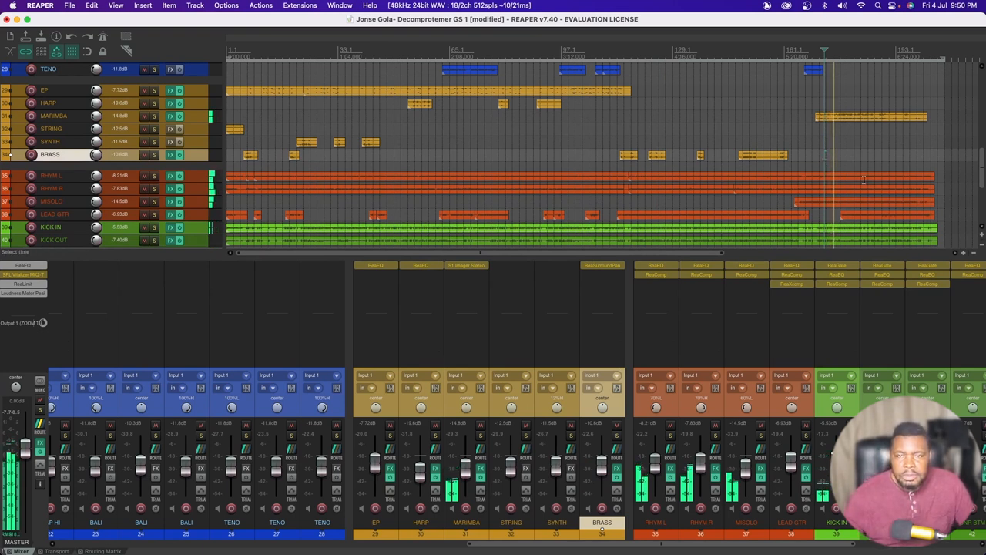
pyautogui.press('space')
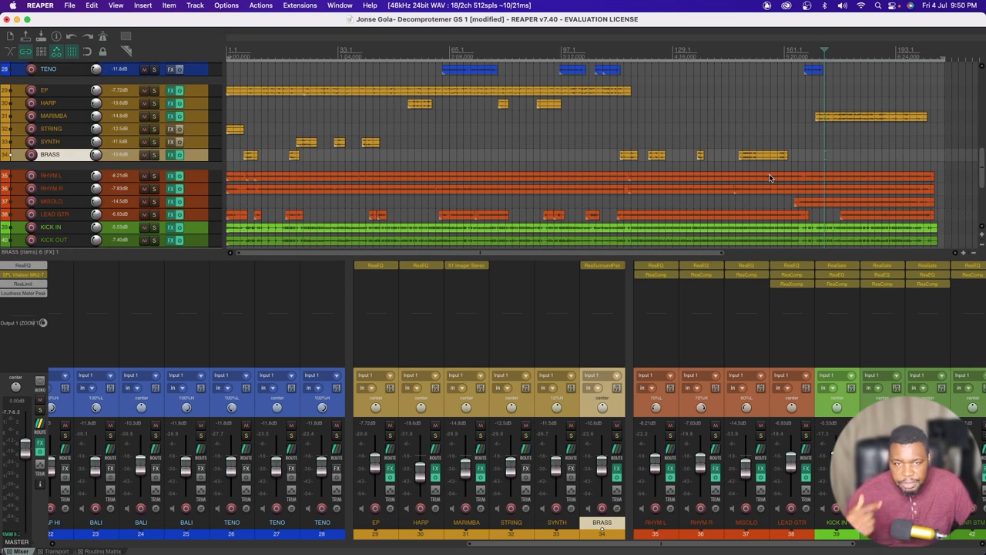
pyautogui.press('space')
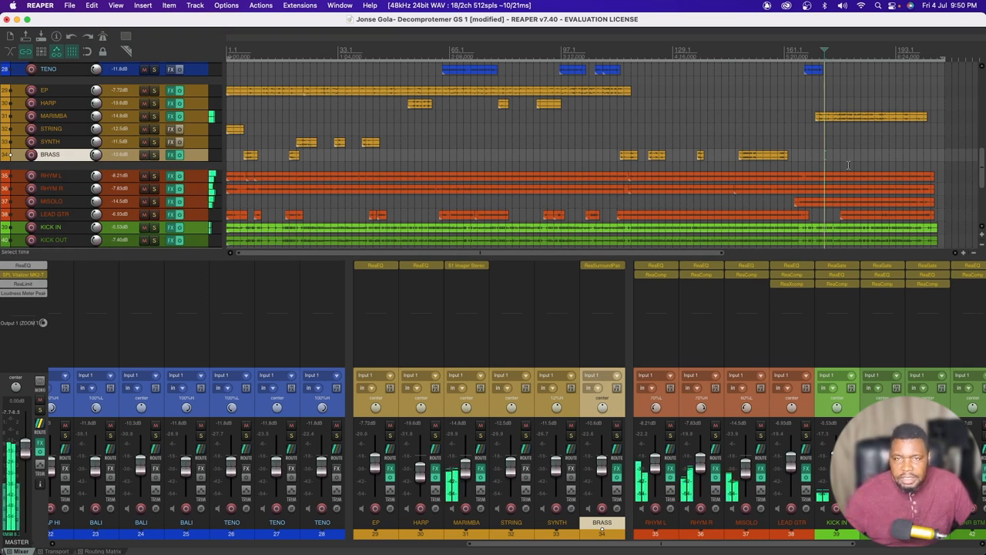
pyautogui.click(668, 145)
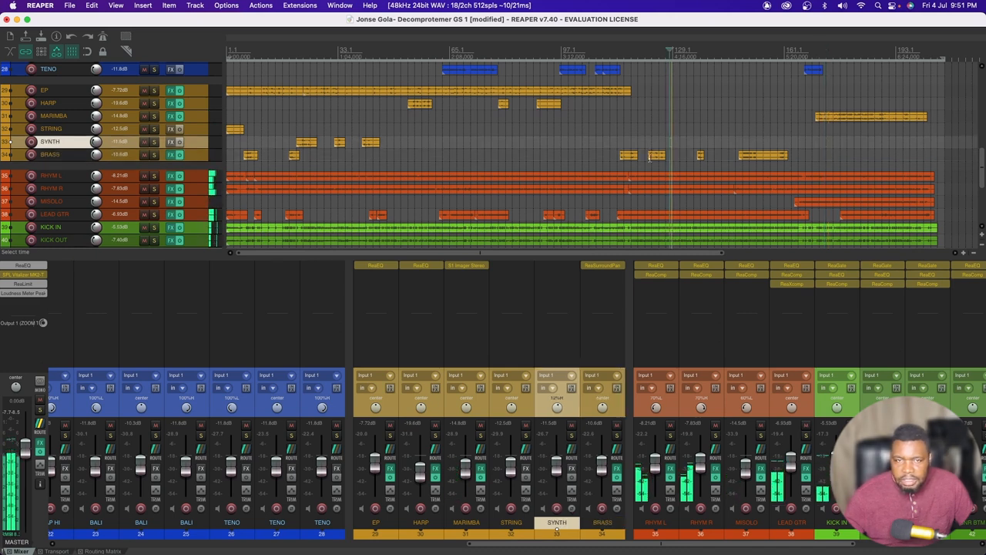
# - Listen to the full mix from the second TENO item, checking the keyboard, guitar and drum channels in the mixer
pyautogui.click(570, 154)
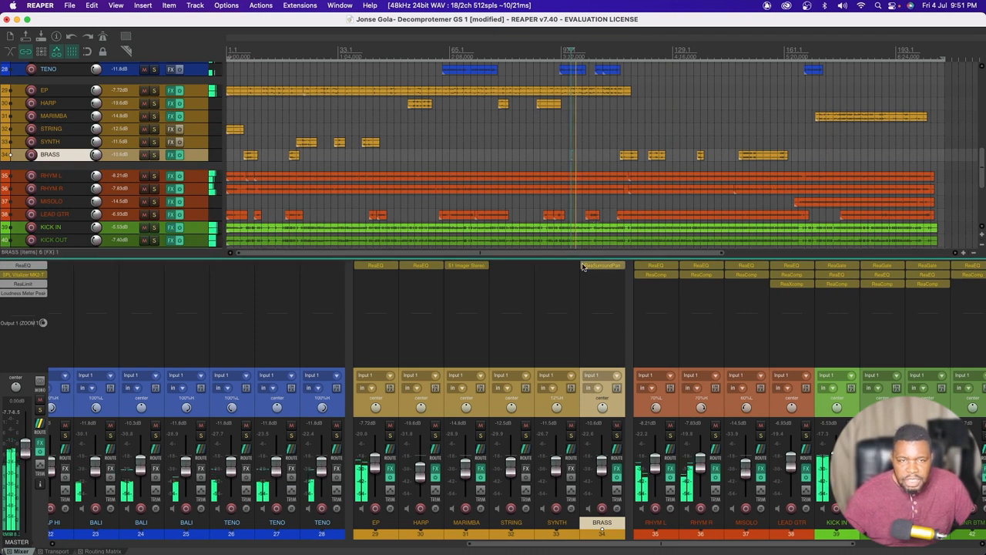
pyautogui.moveTo(574, 548); pyautogui.dragTo(631, 547)
pyautogui.press('space')
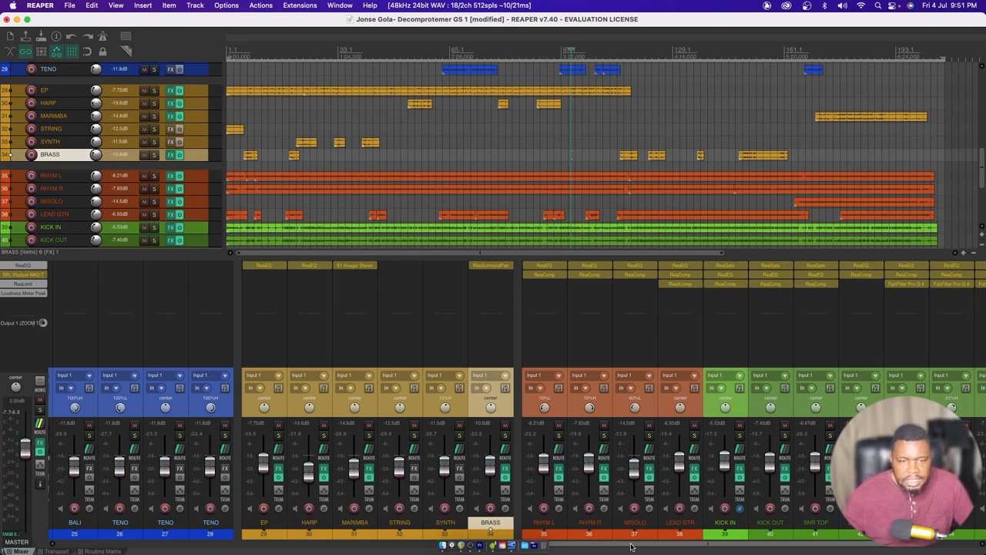
pyautogui.moveTo(632, 544); pyautogui.dragTo(688, 541)
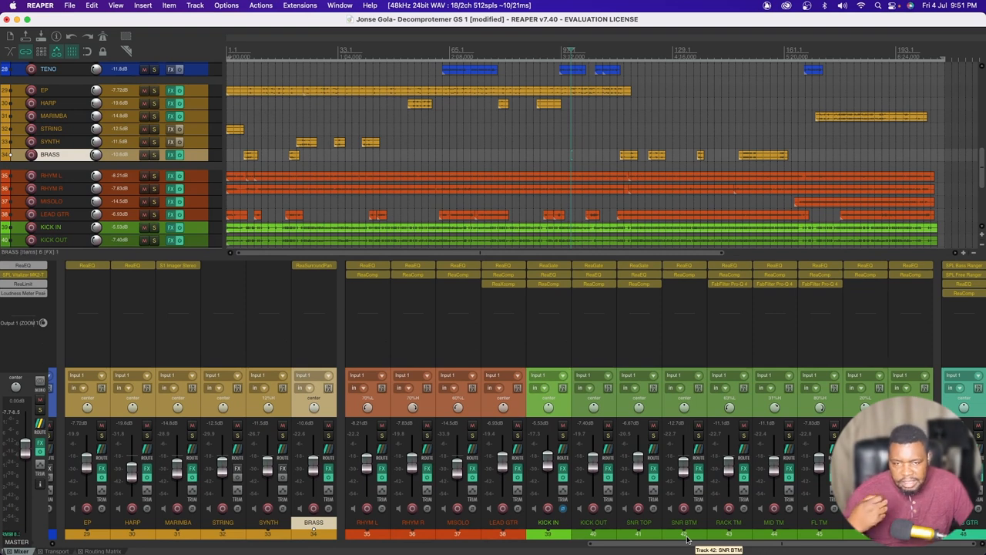
pyautogui.press('space')
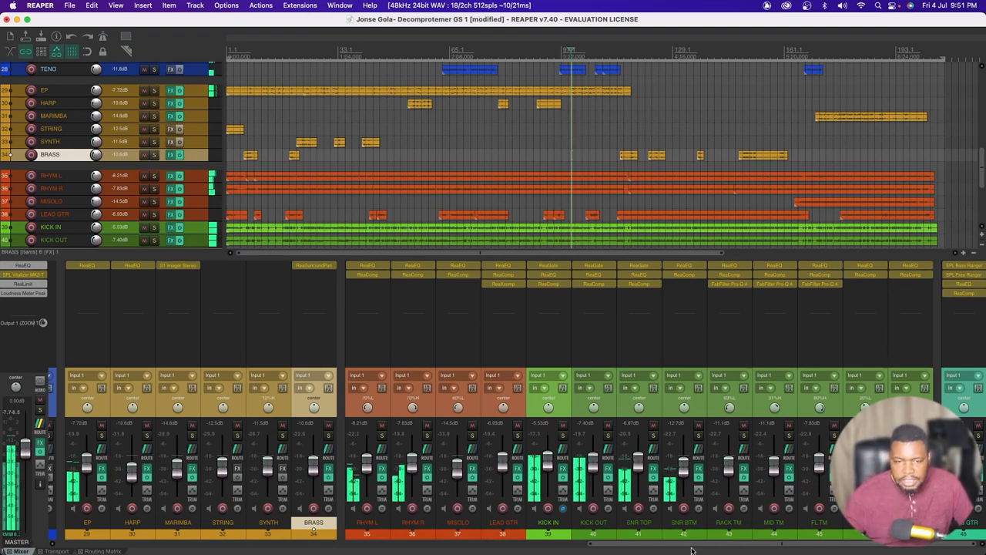
pyautogui.press('space')
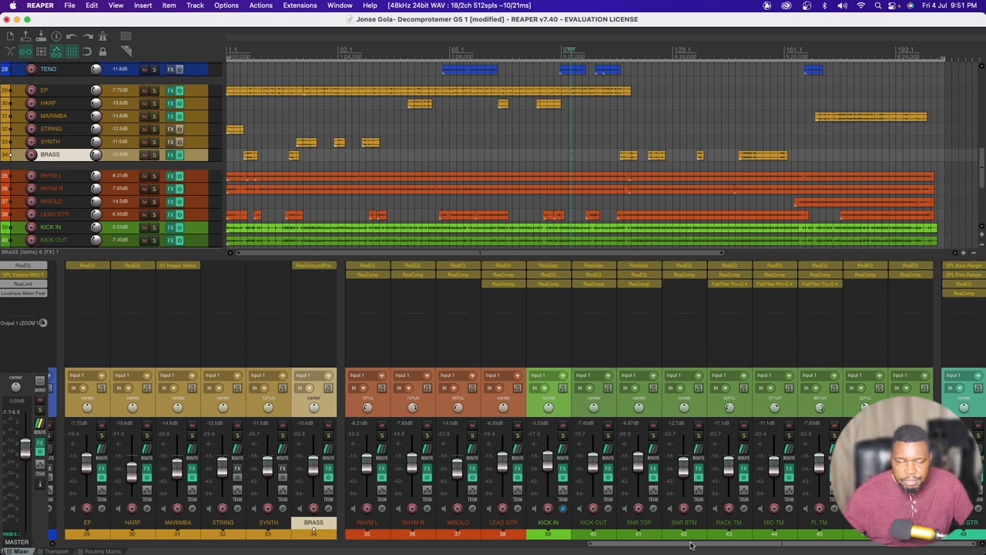
# - Replay the section from the second TENO item with the backing vocal and keyboard channels in view
pyautogui.moveTo(691, 544); pyautogui.dragTo(509, 545)
pyautogui.press('space')
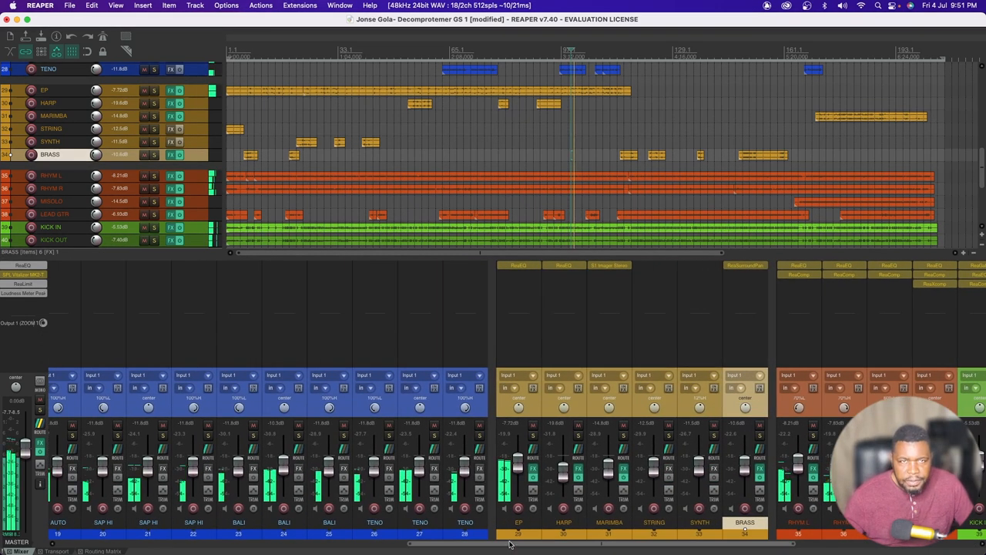
pyautogui.press('space')
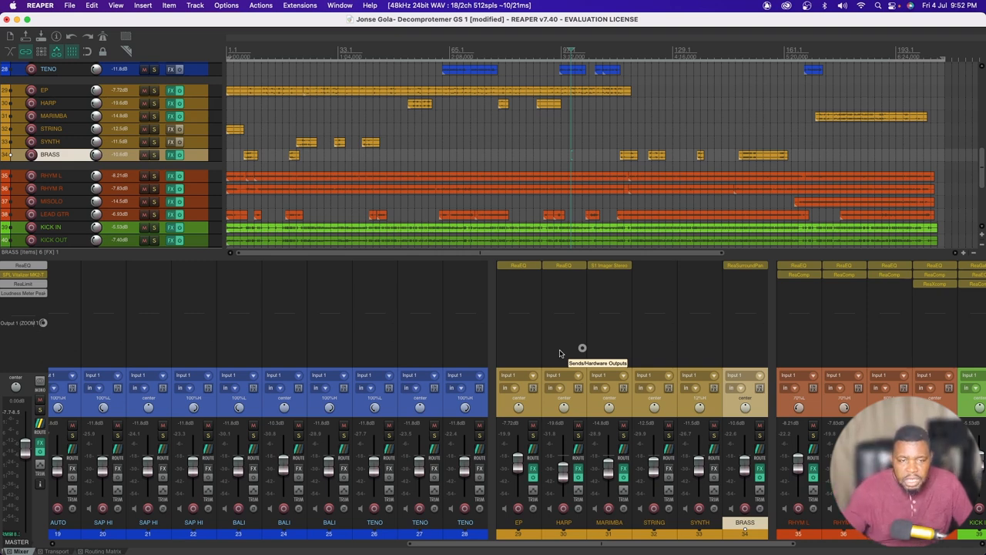
# - Examine the pan positions and levels of the backing vocal channels from SAP to TENO
pyautogui.moveTo(604, 548); pyautogui.dragTo(445, 548)
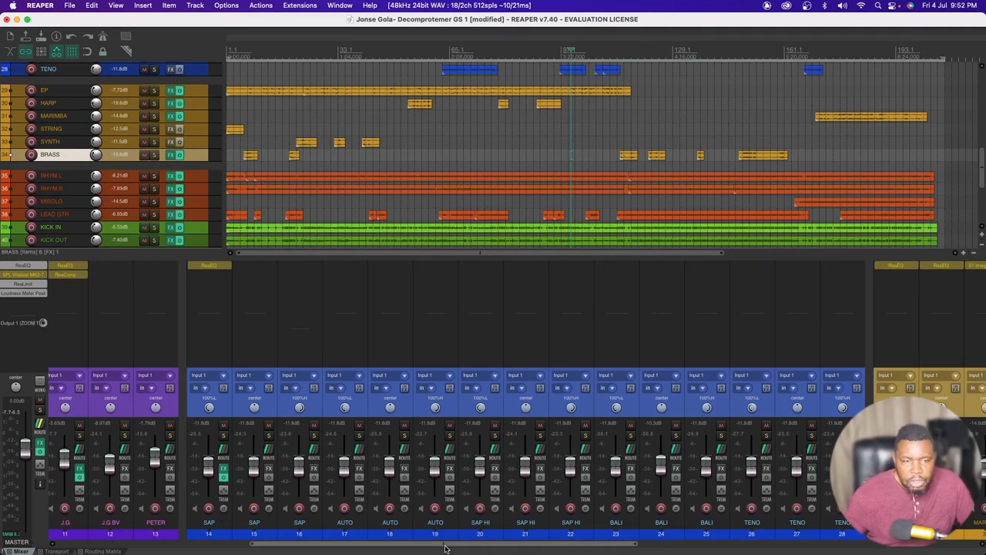
pyautogui.moveTo(444, 548); pyautogui.dragTo(429, 546)
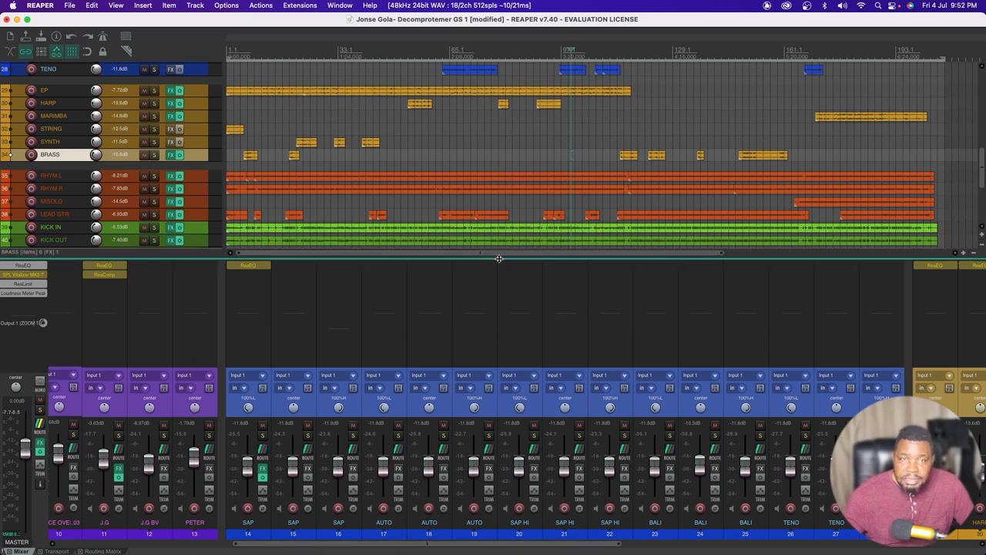
pyautogui.moveTo(541, 545); pyautogui.dragTo(570, 548)
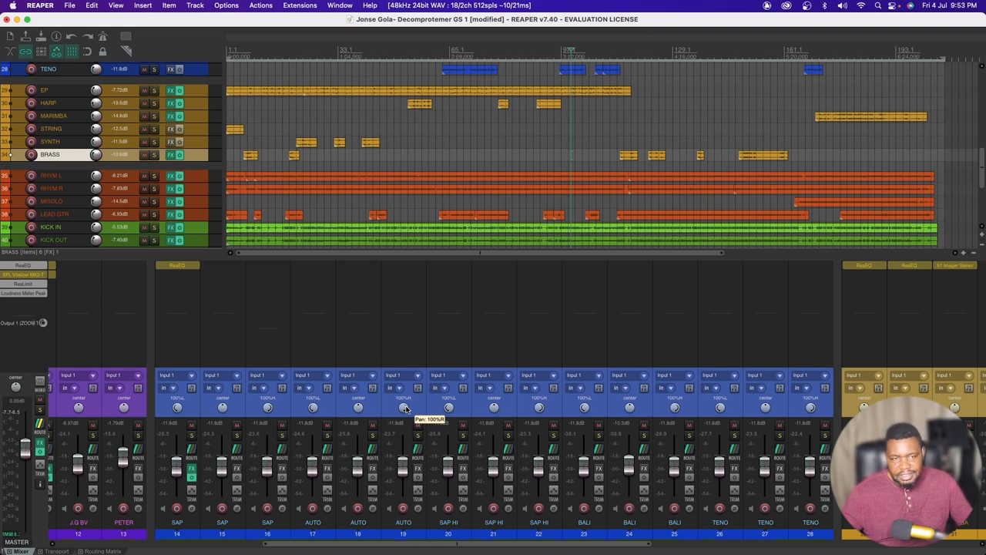
pyautogui.moveTo(443, 545); pyautogui.dragTo(448, 547)
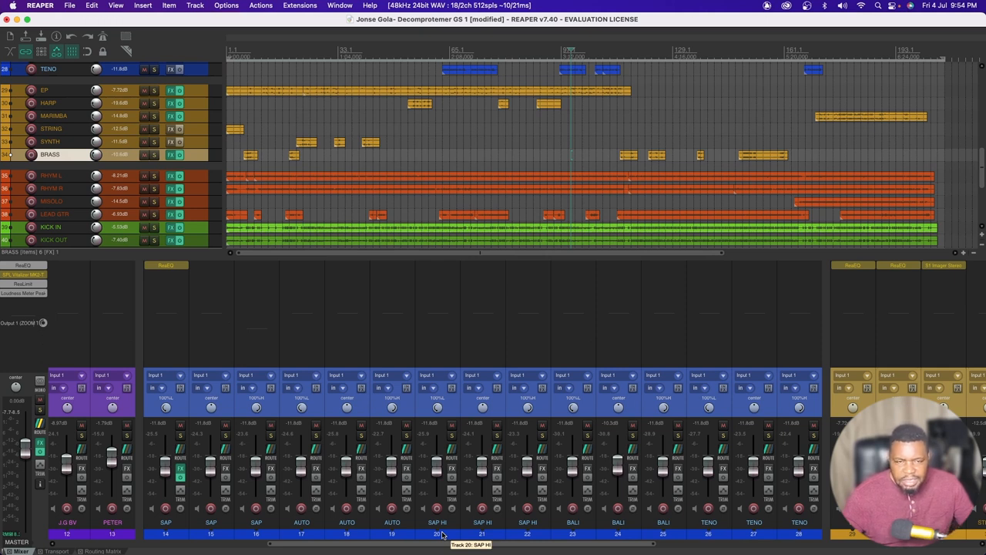
# - Play the mix and solo the RHYM R and RHYM L guitar tracks to hear their panning
pyautogui.moveTo(458, 545); pyautogui.dragTo(681, 545)
pyautogui.press('space')
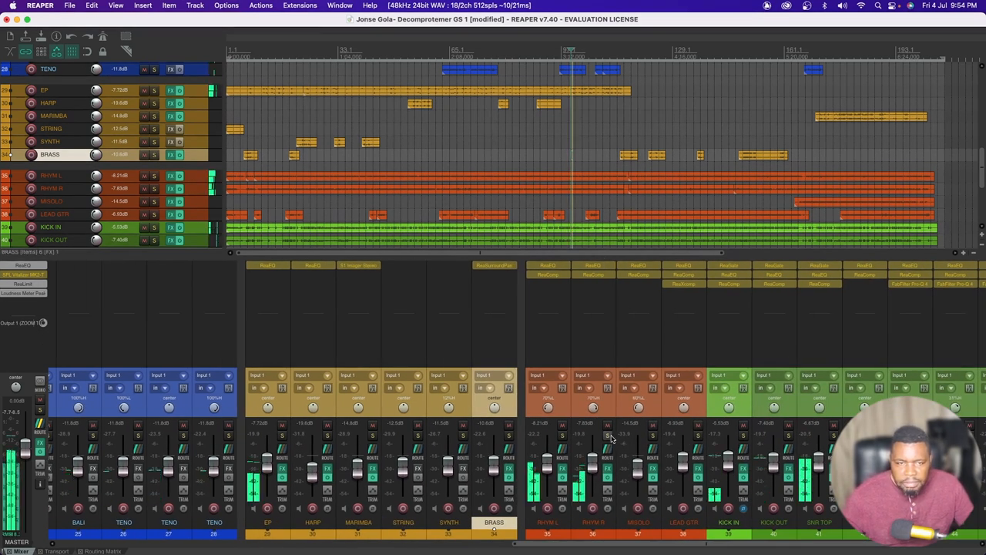
pyautogui.click(607, 436)
pyautogui.click(561, 435)
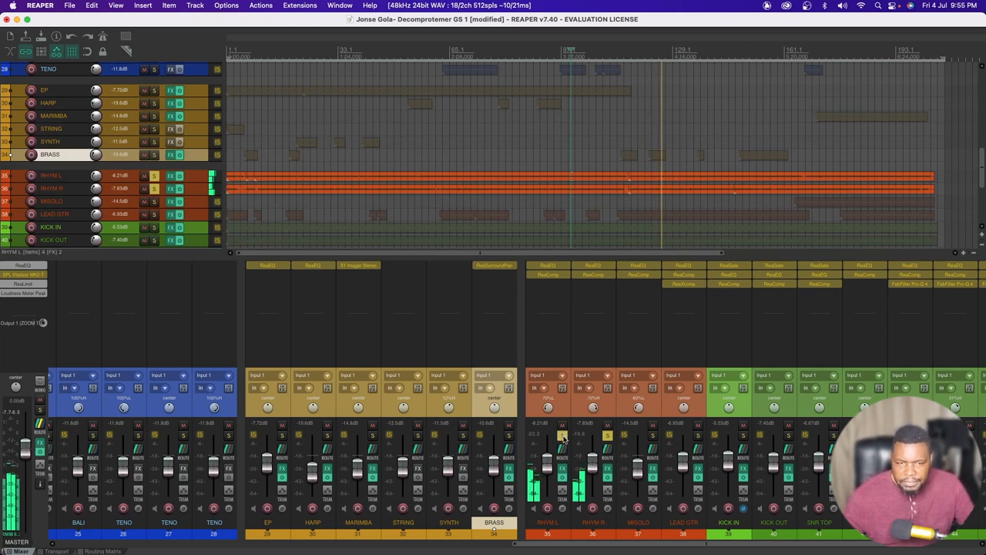
# - Play the ending section, solo the MISOLO guitar with the rhythm guitars, and set its volume to -16.6 dB
pyautogui.moveTo(614, 544); pyautogui.dragTo(660, 547)
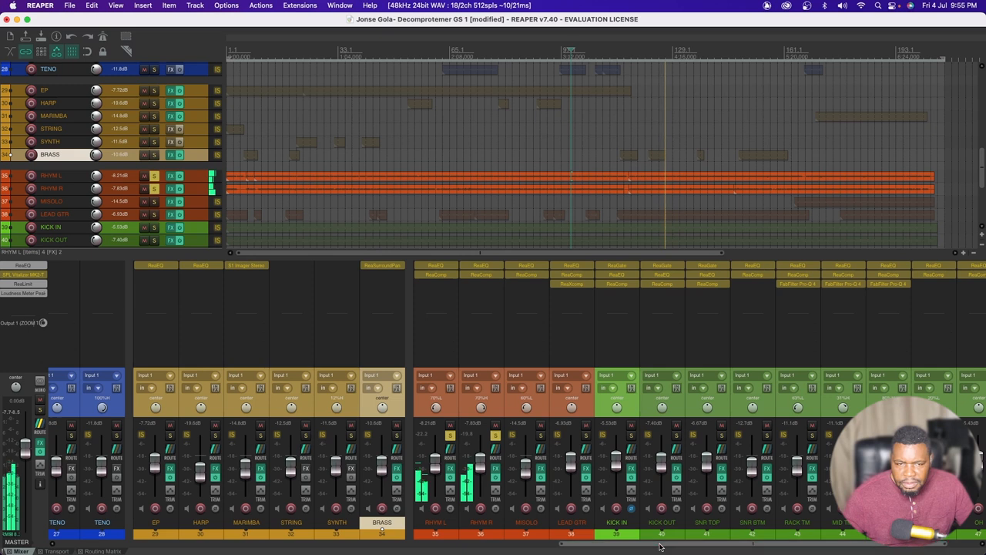
pyautogui.click(856, 67)
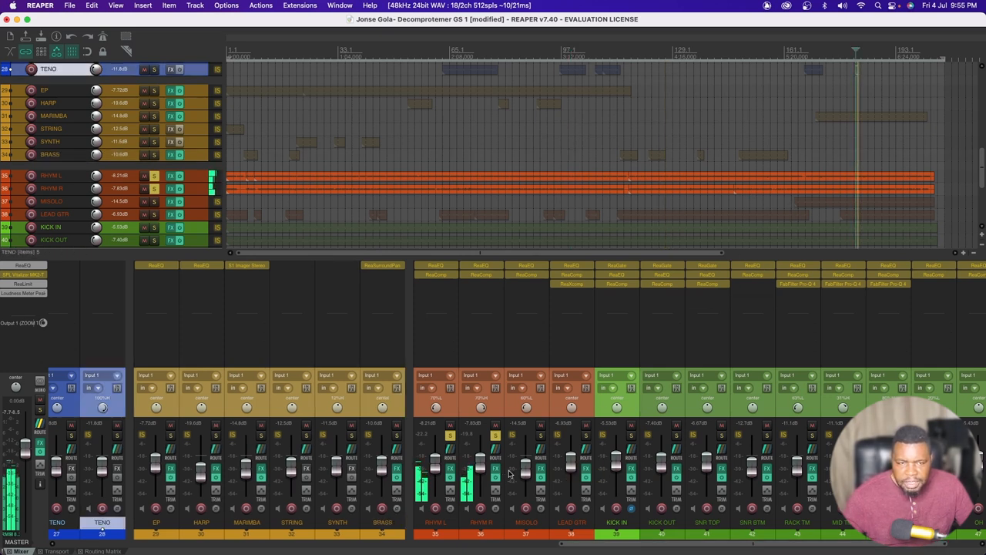
pyautogui.click(541, 436)
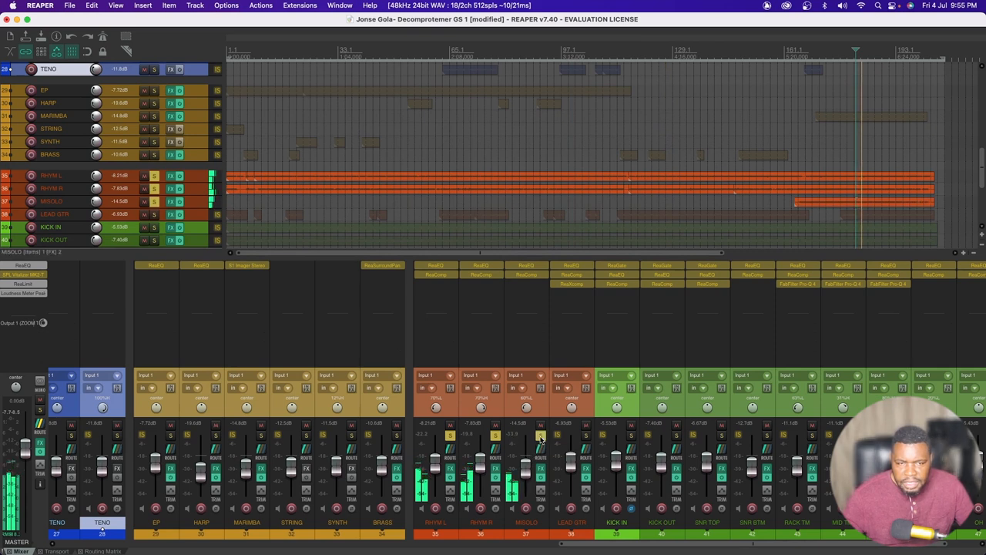
pyautogui.scroll(1, 528, 472)
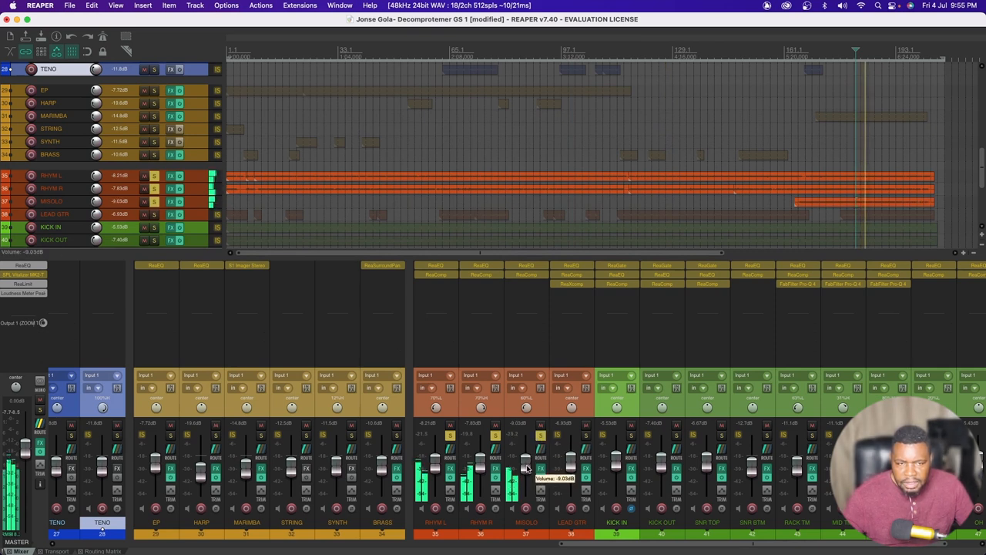
pyautogui.scroll(-3, 527, 472)
pyautogui.scroll(-1, 527, 472)
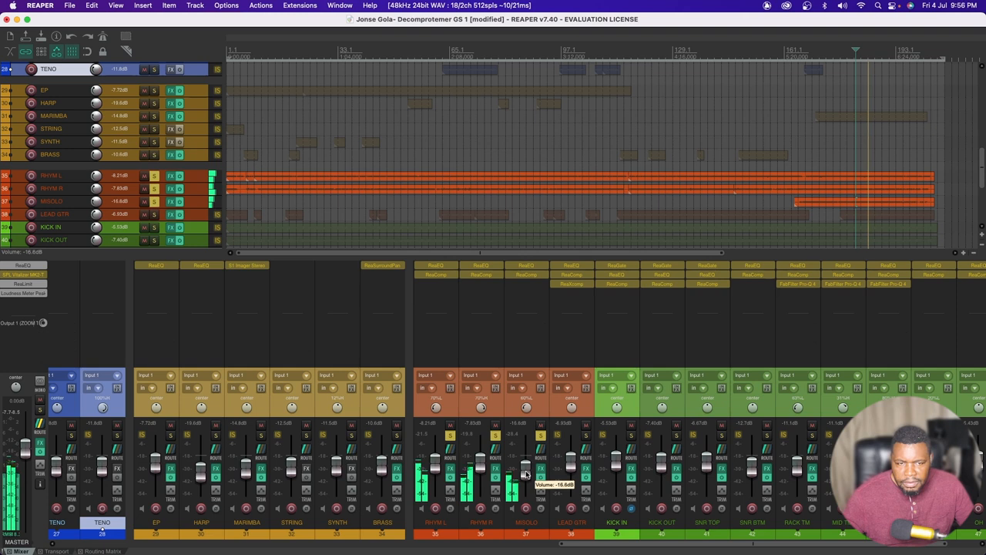
# - Try panning the MISOLO guitar to 96% left, and ease it back to a narrower left position
pyautogui.scroll(-5, 527, 409)
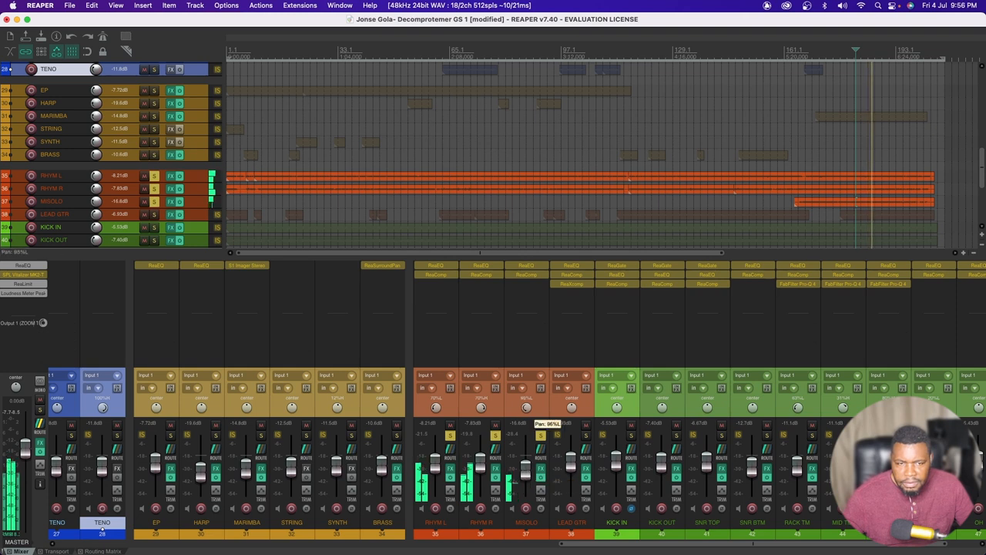
pyautogui.scroll(-2, 527, 408)
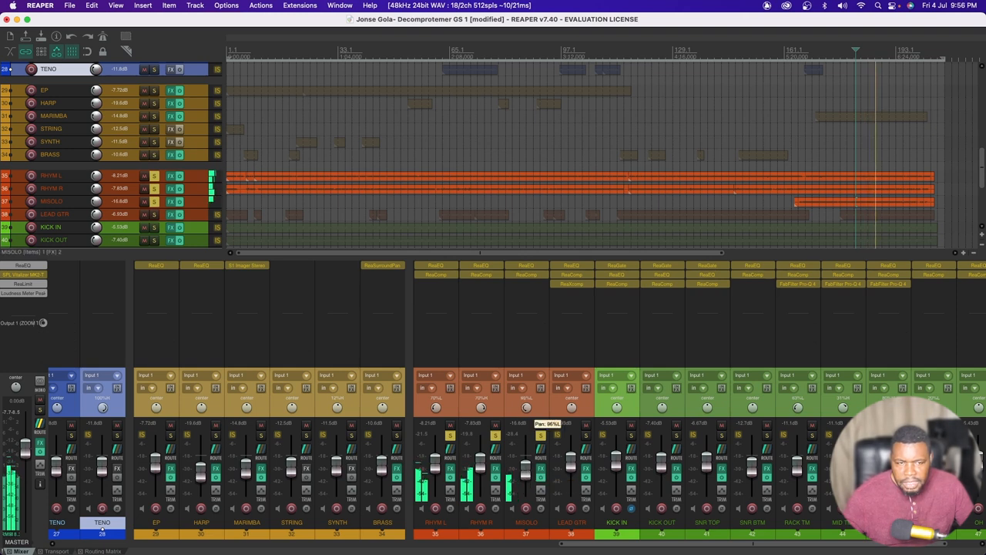
pyautogui.scroll(15, 527, 409)
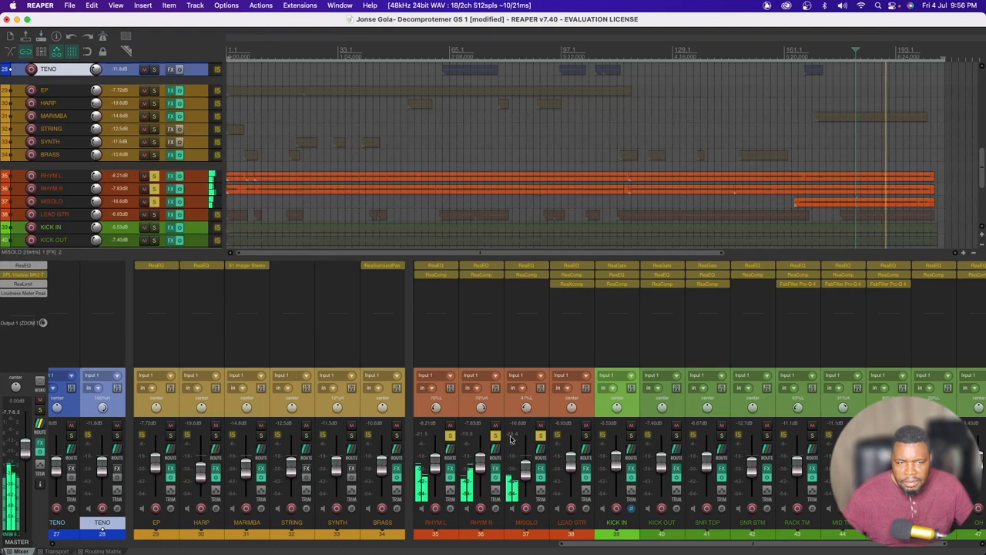
# - Solo the EP and HARP tracks alongside the guitars while playing from the first HARP item
pyautogui.click(366, 55)
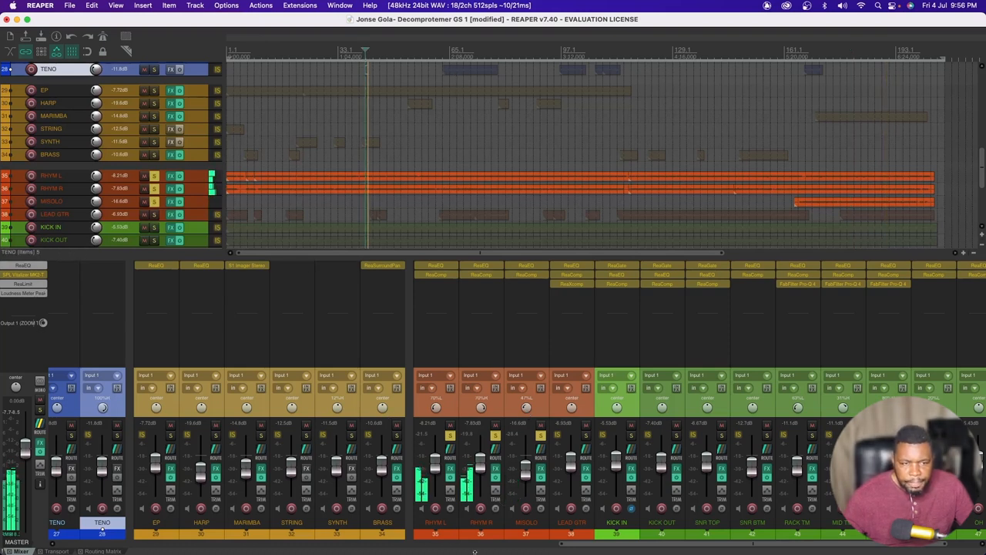
pyautogui.moveTo(599, 546); pyautogui.dragTo(454, 549)
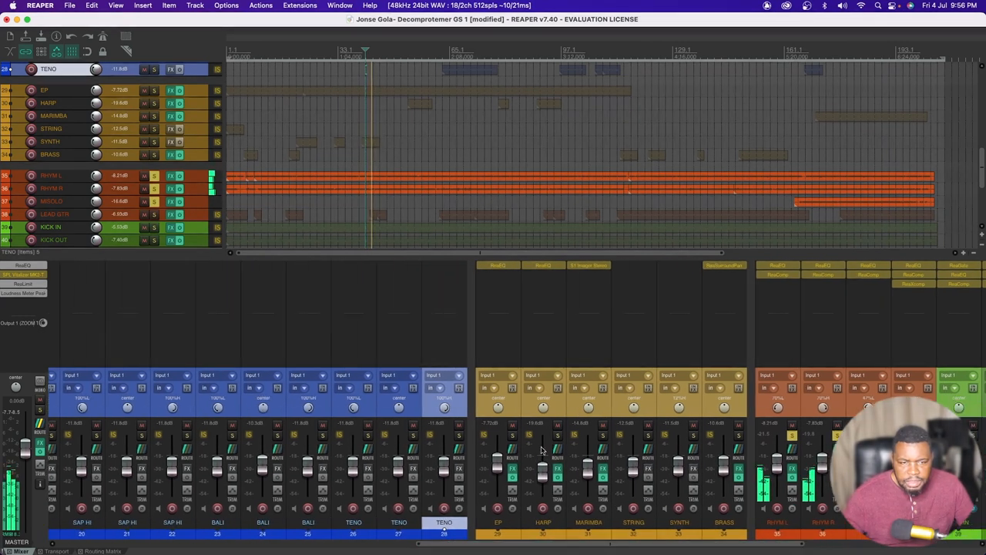
pyautogui.click(512, 435)
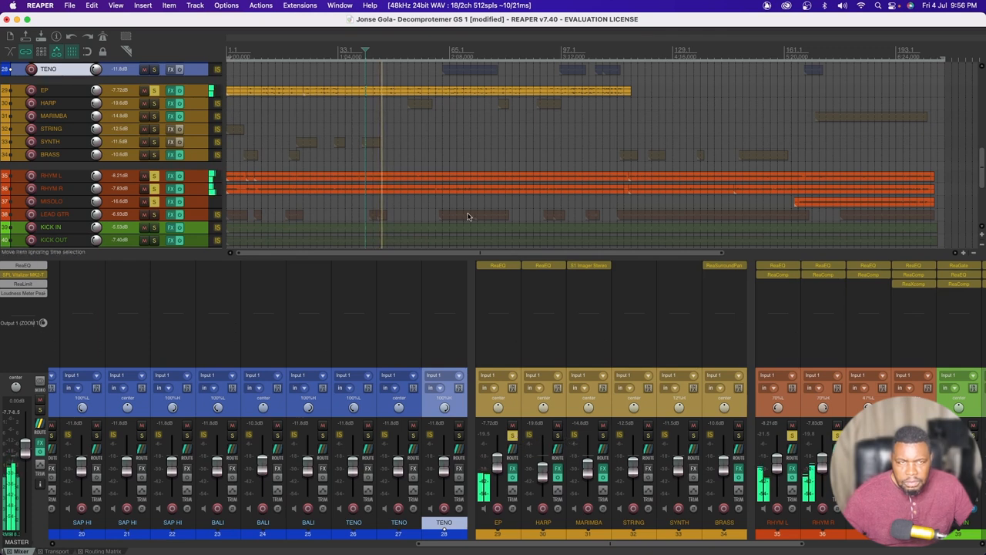
pyautogui.click(415, 59)
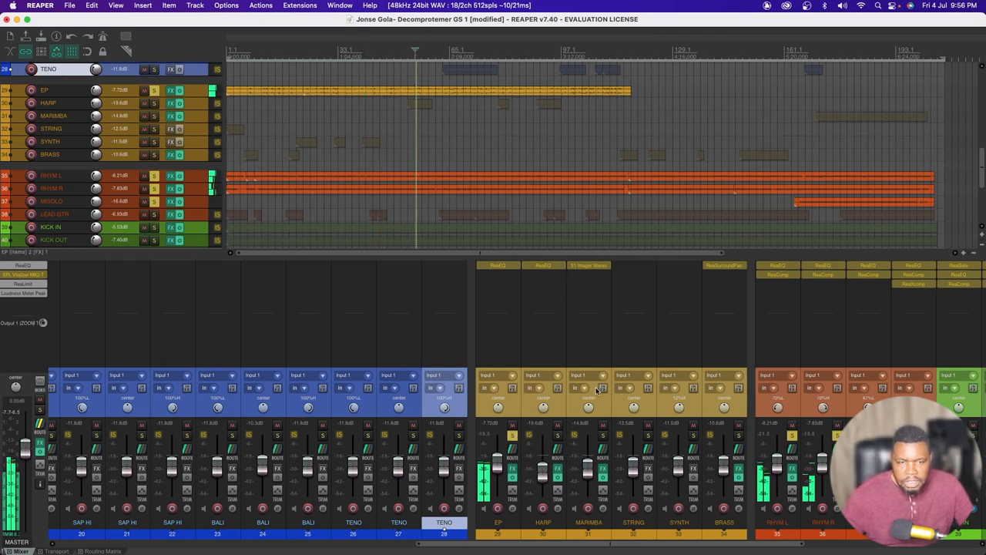
pyautogui.click(558, 436)
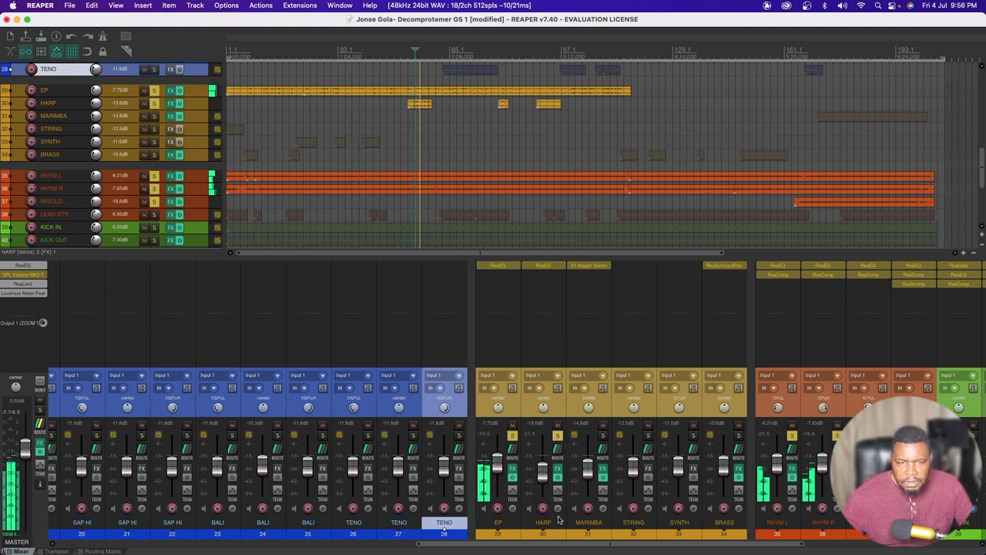
# - Raise the HARP track's volume to -12.1 dB, pan it 80% right, and replay its first item
pyautogui.click(542, 472)
pyautogui.scroll(5, 542, 471)
pyautogui.scroll(5, 543, 407)
pyautogui.scroll(5, 543, 407)
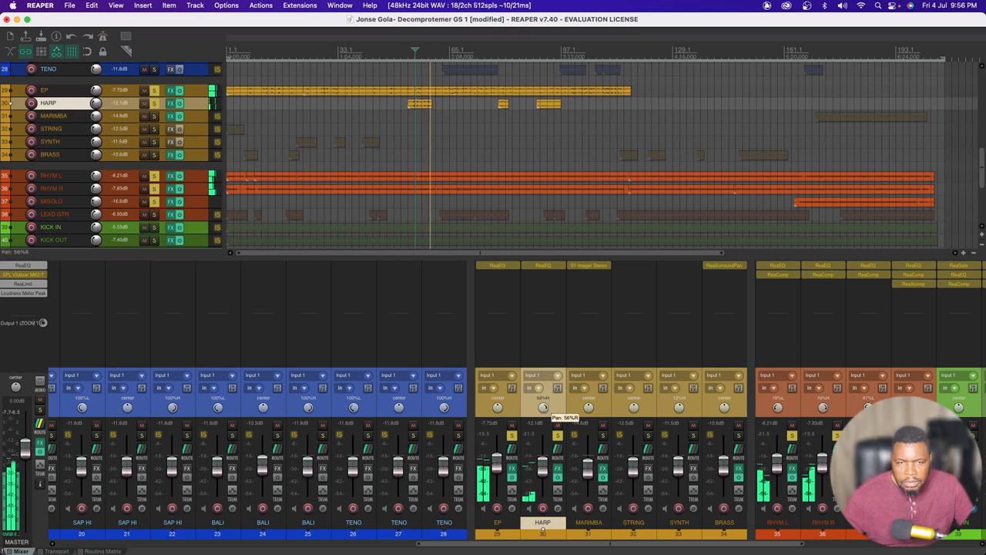
pyautogui.press('space')
pyautogui.press('space')
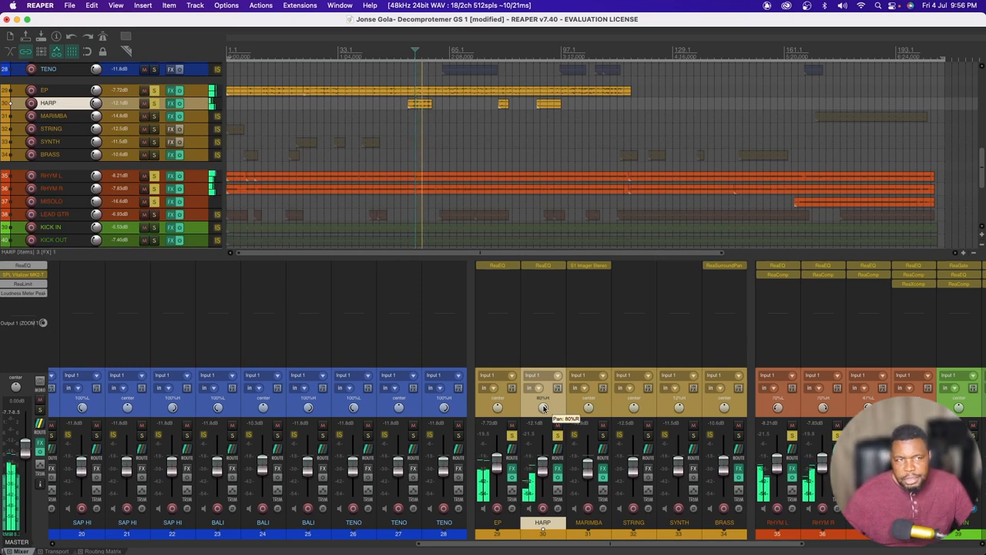
# - Move the HARP track's pan across to almost fully left
pyautogui.scroll(-9, 543, 408)
pyautogui.scroll(-10, 645, 406)
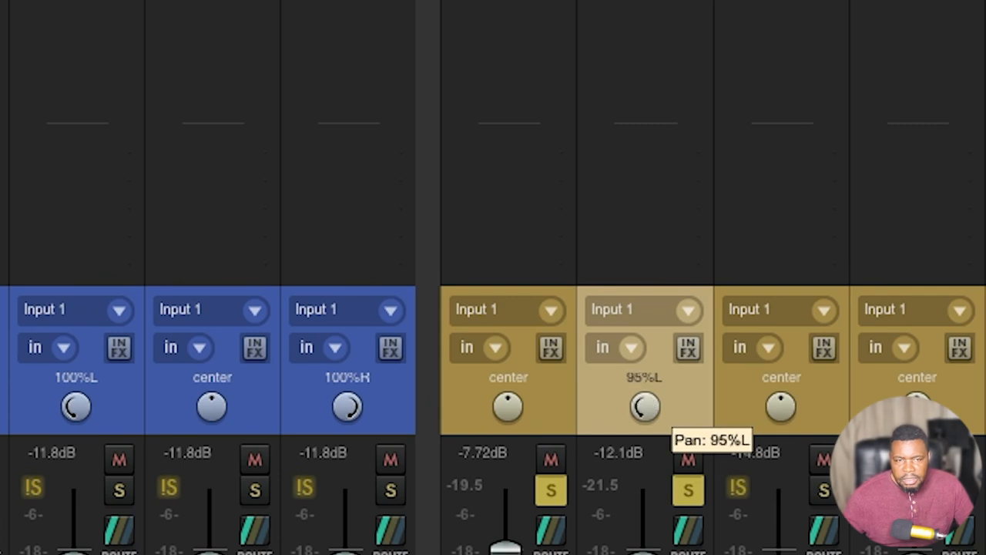
pyautogui.scroll(8, 645, 406)
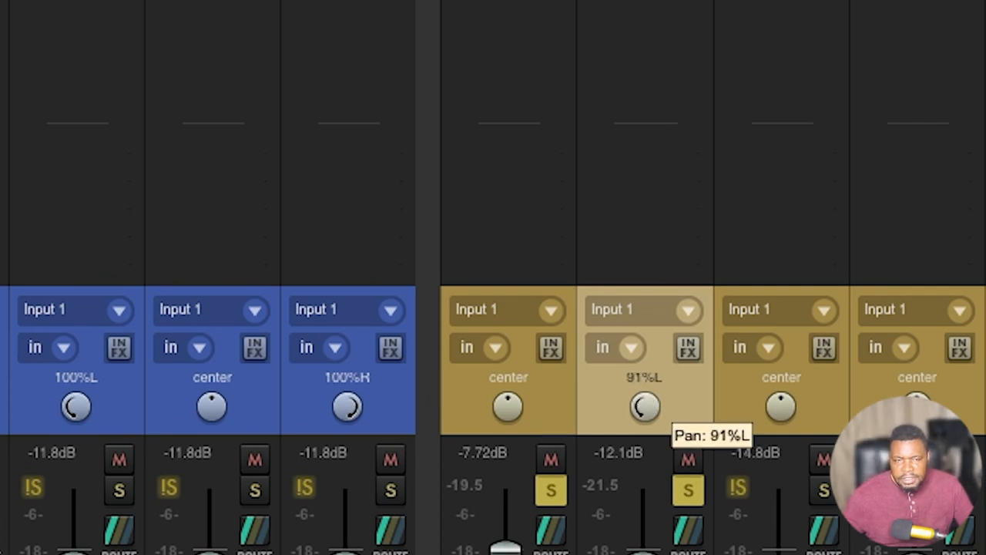
pyautogui.scroll(-1, 645, 406)
pyautogui.scroll(-5, 644, 406)
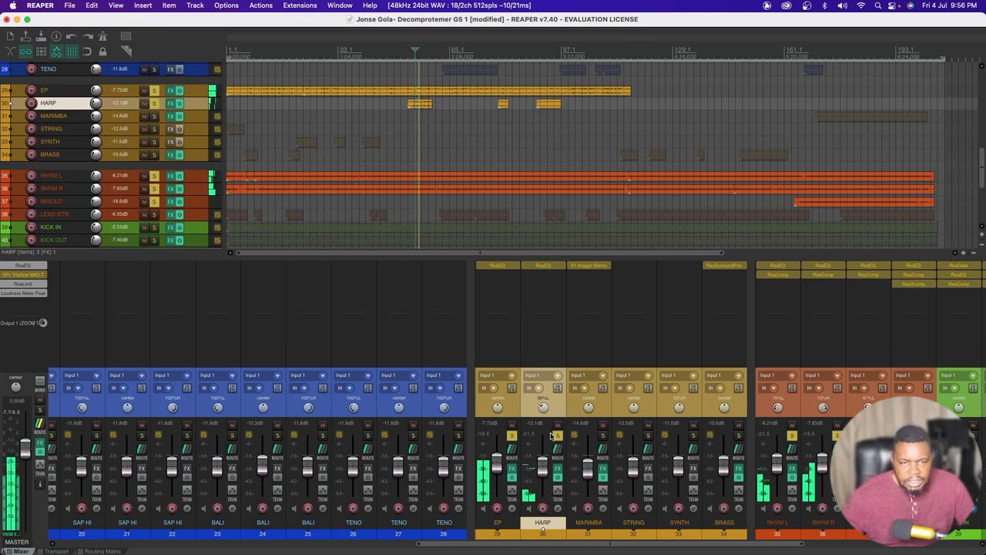
# - Clear the solos on EP, HARP and the guitar tracks, and listen to the full mix during the first HARP item
pyautogui.click(512, 436)
pyautogui.click(557, 436)
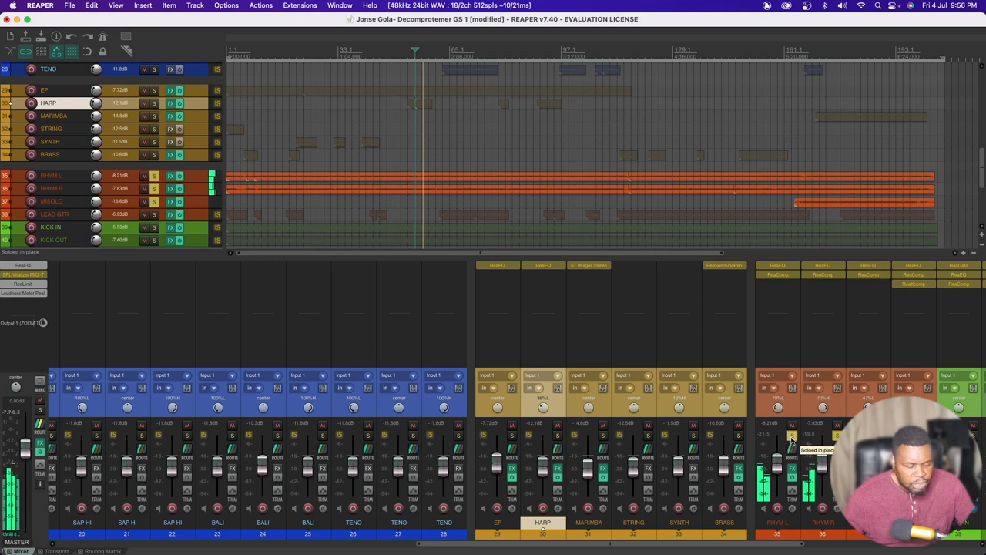
pyautogui.click(792, 436)
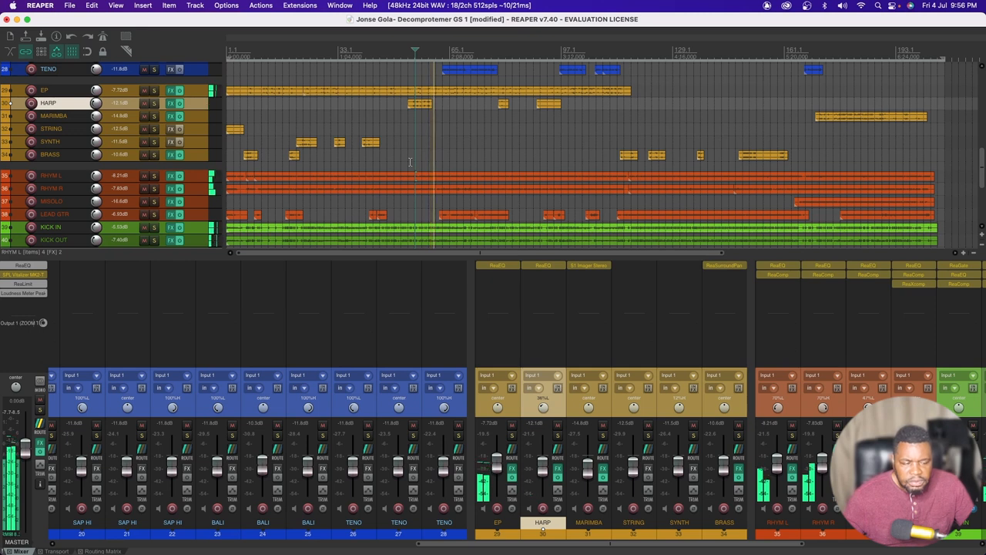
pyautogui.press('space')
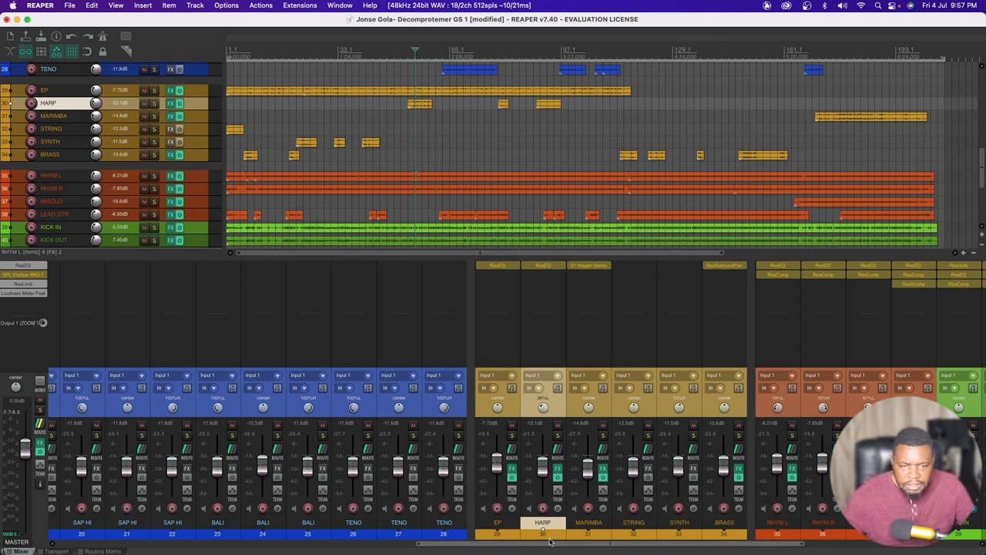
pyautogui.moveTo(546, 546); pyautogui.dragTo(579, 545)
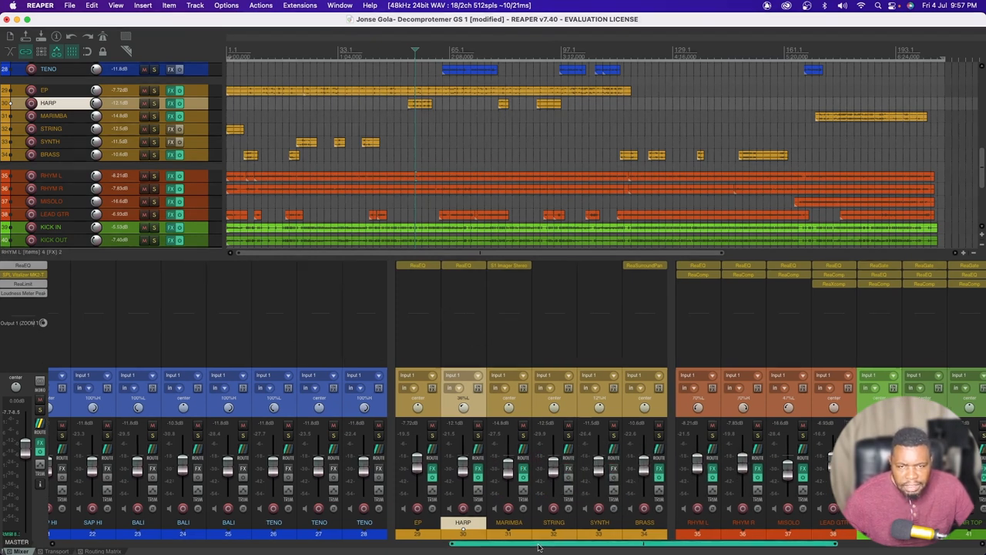
# - Play the full mix during the first HARP item and set the HARP track's volume to -10.4 dB
pyautogui.moveTo(538, 547); pyautogui.dragTo(590, 547)
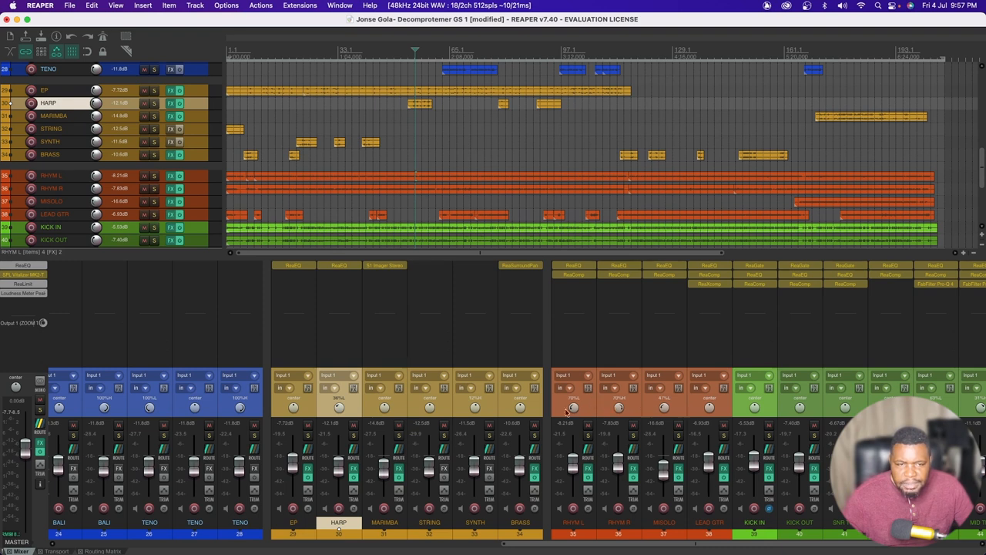
pyautogui.moveTo(571, 469)
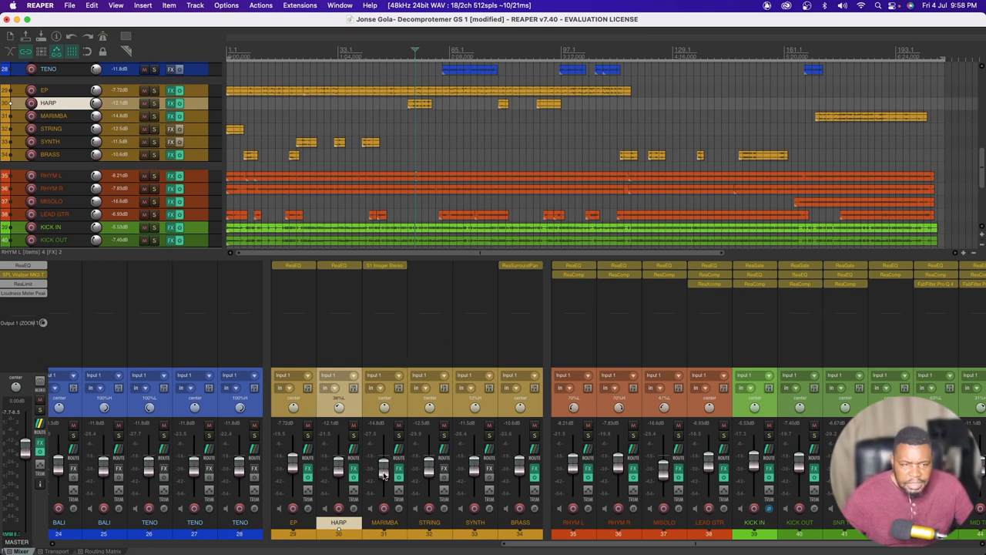
pyautogui.moveTo(386, 475)
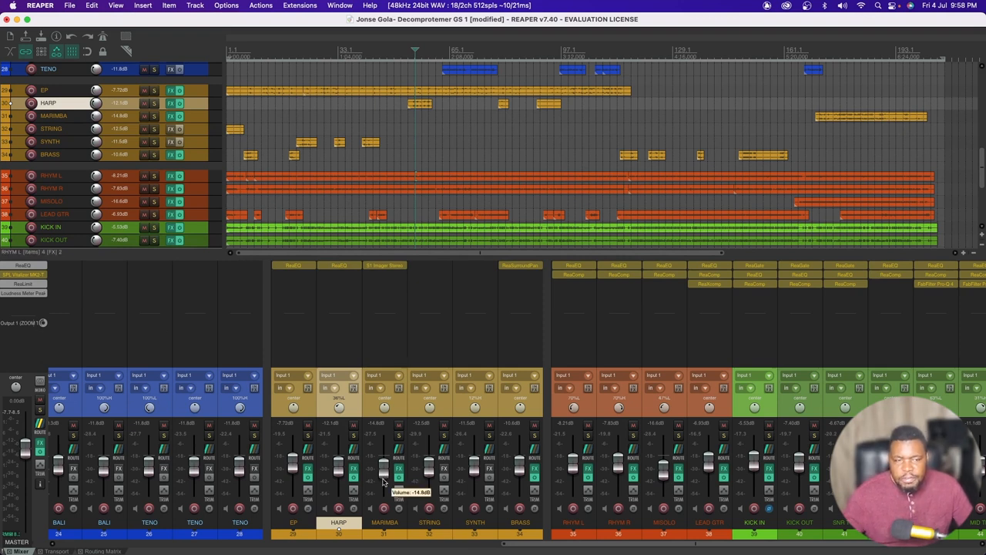
pyautogui.press('space')
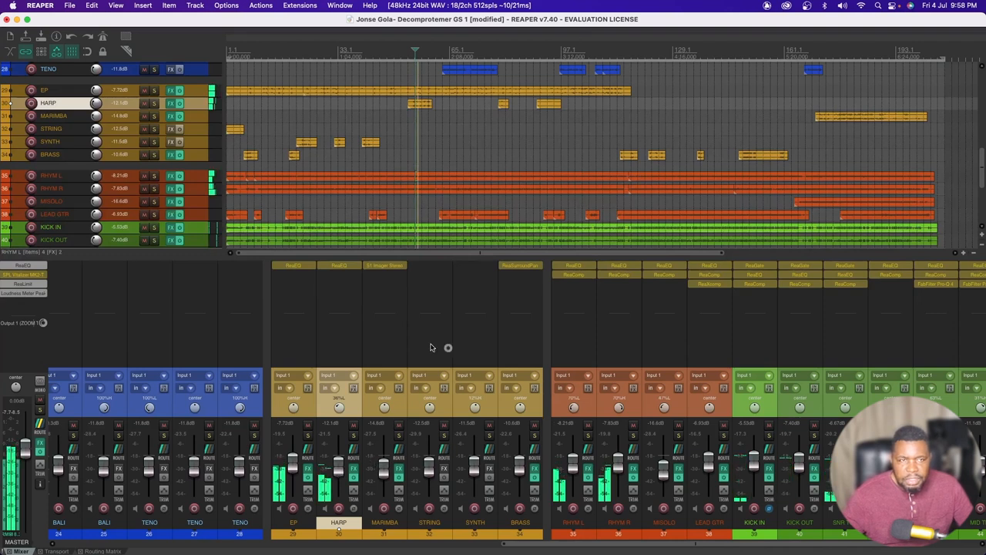
pyautogui.moveTo(344, 472); pyautogui.dragTo(345, 447)
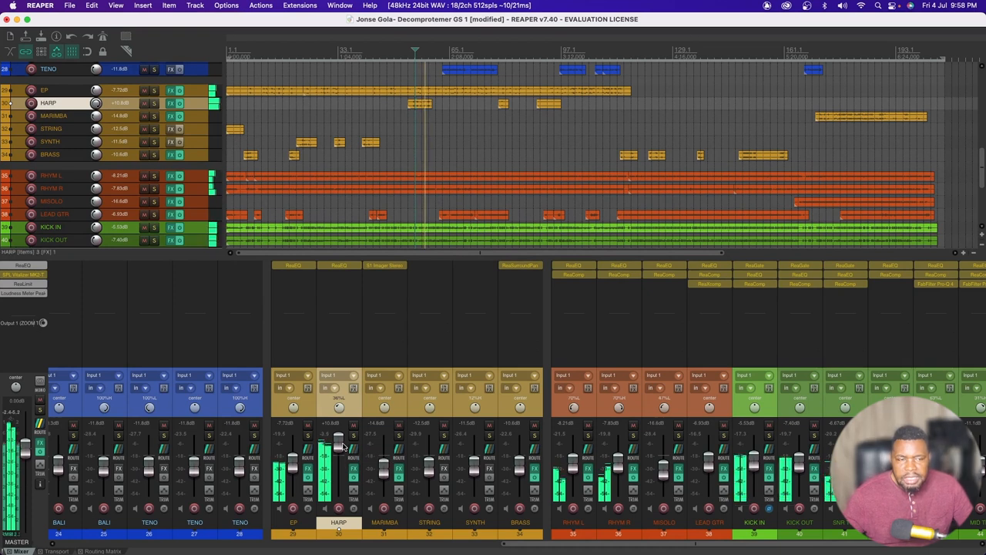
pyautogui.moveTo(345, 447); pyautogui.dragTo(342, 472)
pyautogui.press('space')
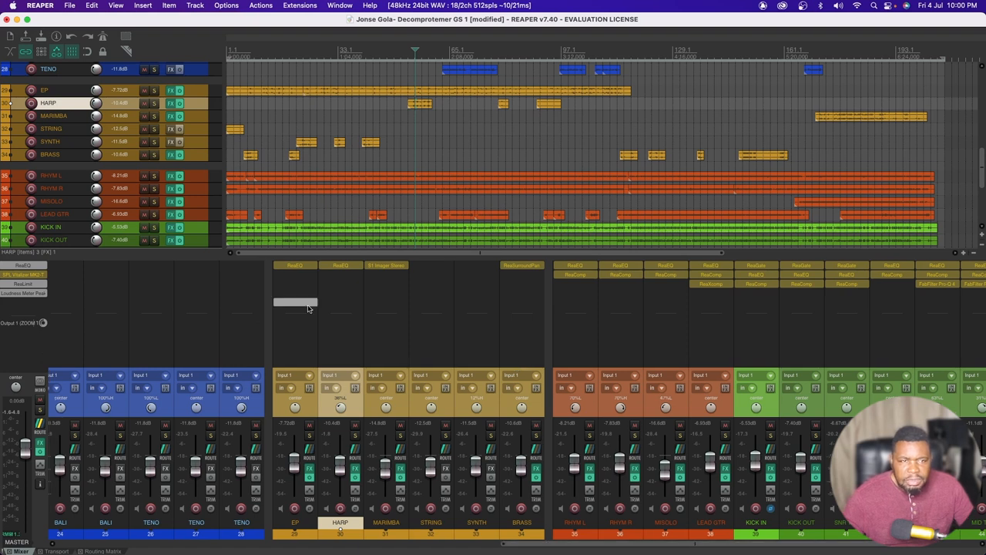
# - Open the S1 Imager Stereo effect on the MARIMBA track, set its width to 1.11, and close the effect window
pyautogui.click(385, 265)
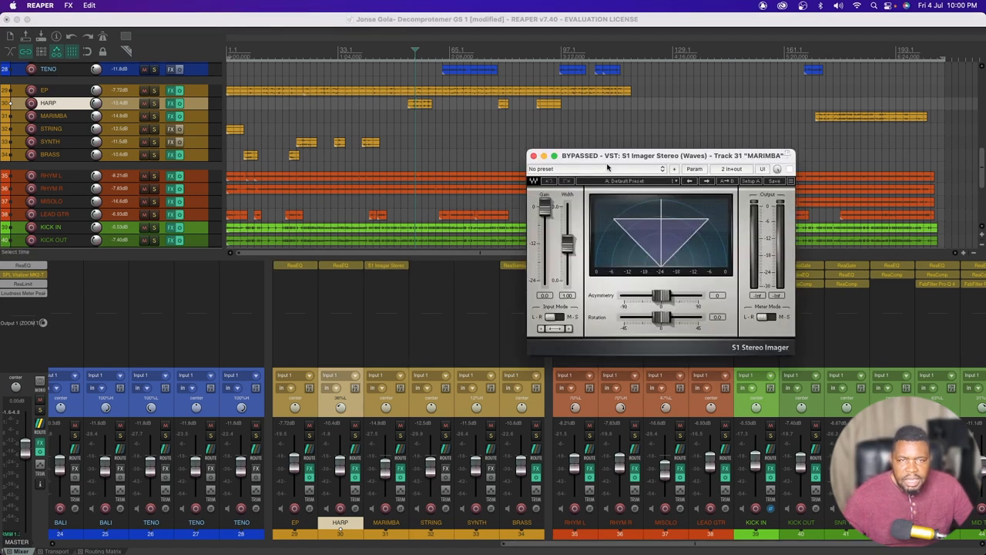
pyautogui.moveTo(618, 156); pyautogui.dragTo(452, 146)
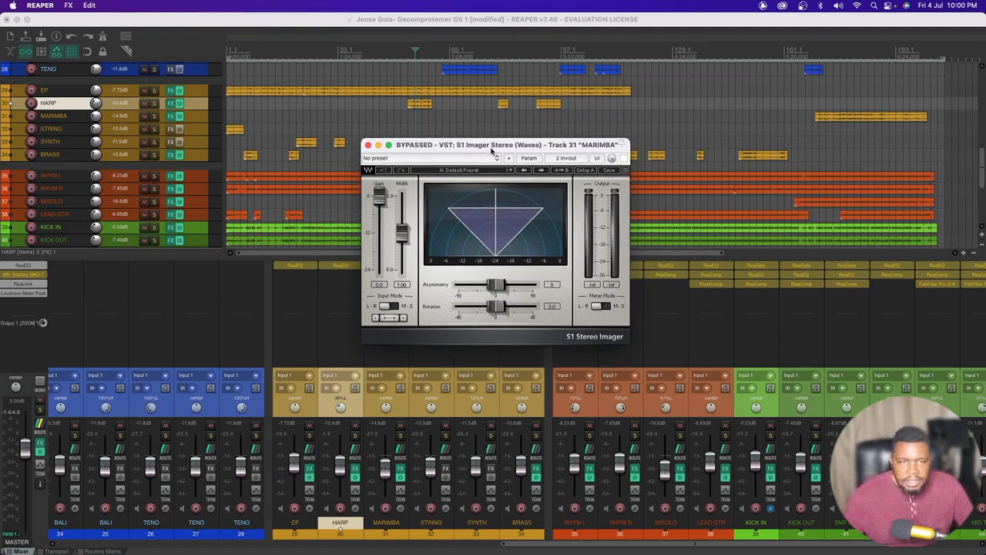
pyautogui.moveTo(501, 151); pyautogui.dragTo(747, 94)
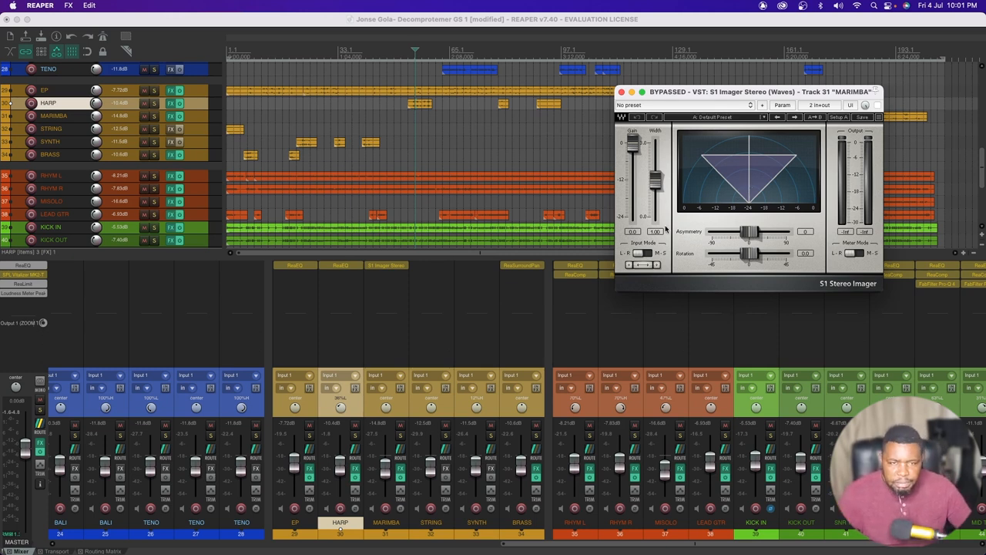
pyautogui.moveTo(695, 95); pyautogui.dragTo(692, 68)
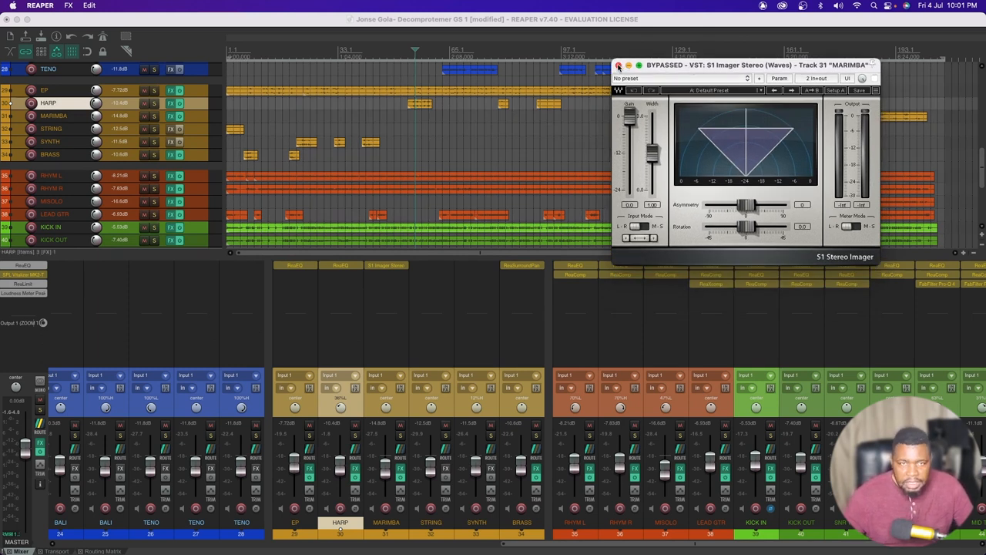
pyautogui.moveTo(690, 67); pyautogui.dragTo(693, 49)
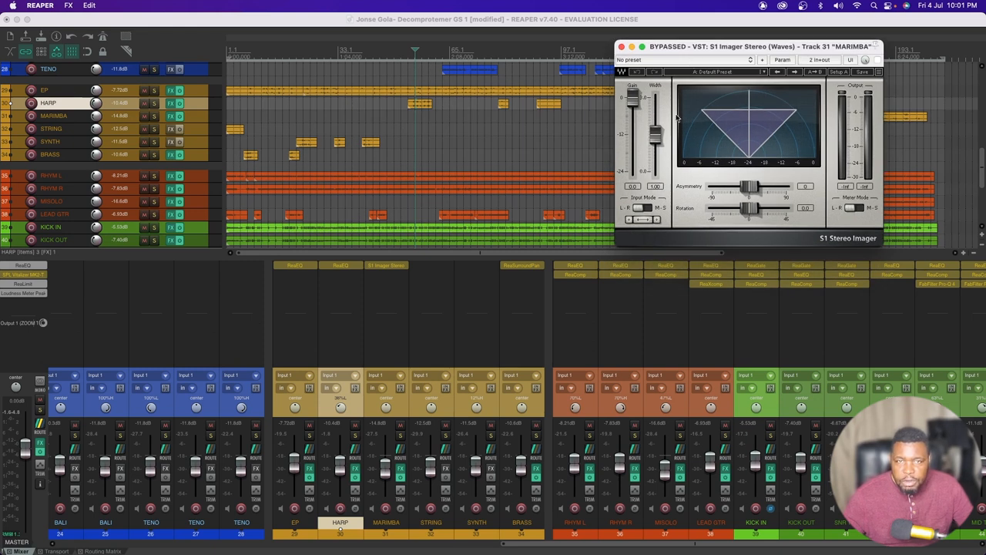
pyautogui.moveTo(657, 140)
pyautogui.mouseDown()
pyautogui.moveTo(655, 97)
pyautogui.moveTo(655, 133)
pyautogui.mouseUp()
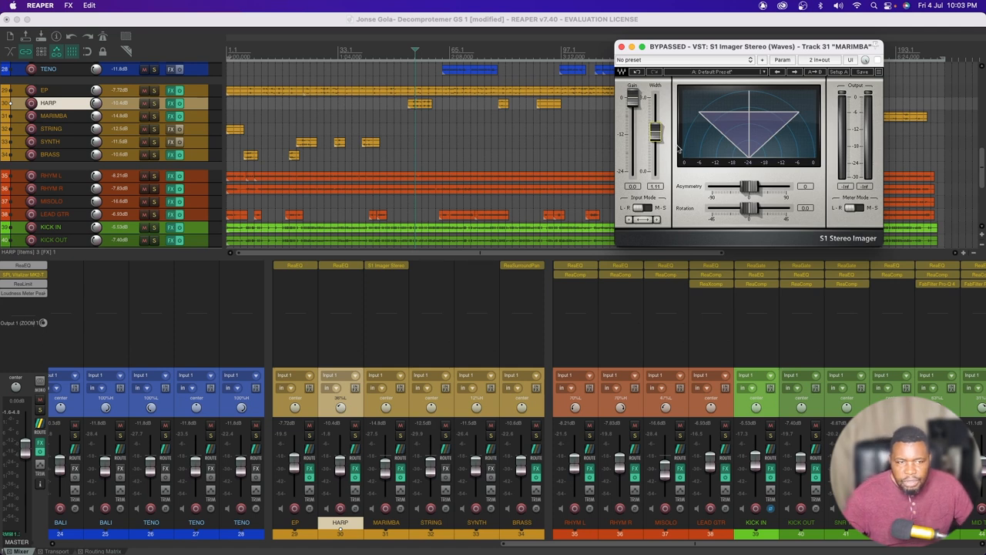
pyautogui.moveTo(644, 549); pyautogui.dragTo(729, 551)
pyautogui.click(621, 46)
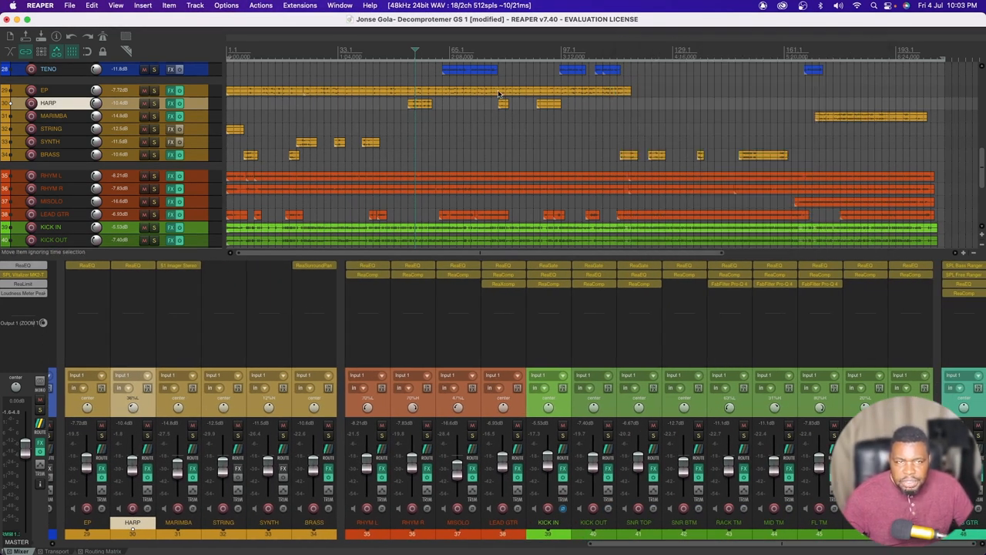
# - Play the full mix from just before bar 33 and again from shortly before the first HARP item
pyautogui.click(332, 73)
pyautogui.press('space')
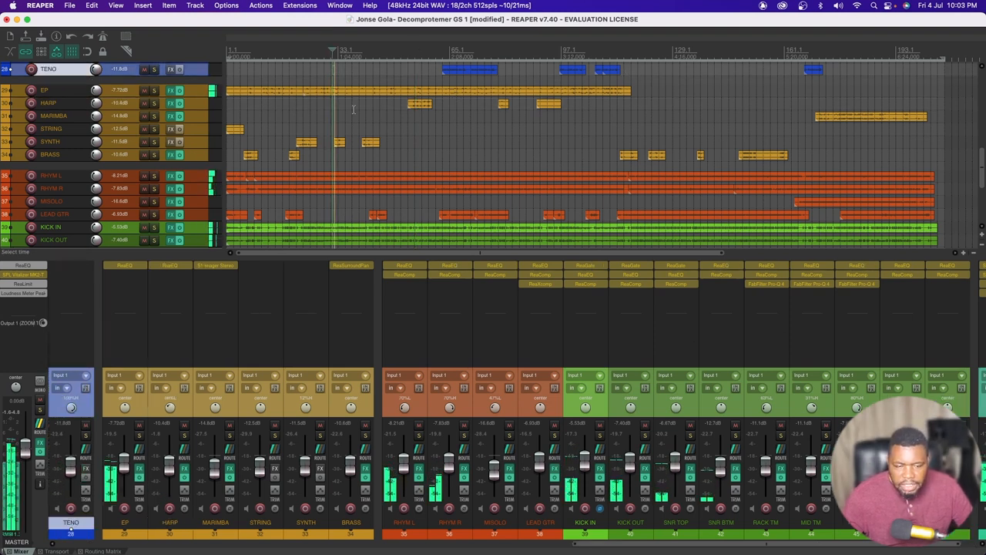
pyautogui.press('space')
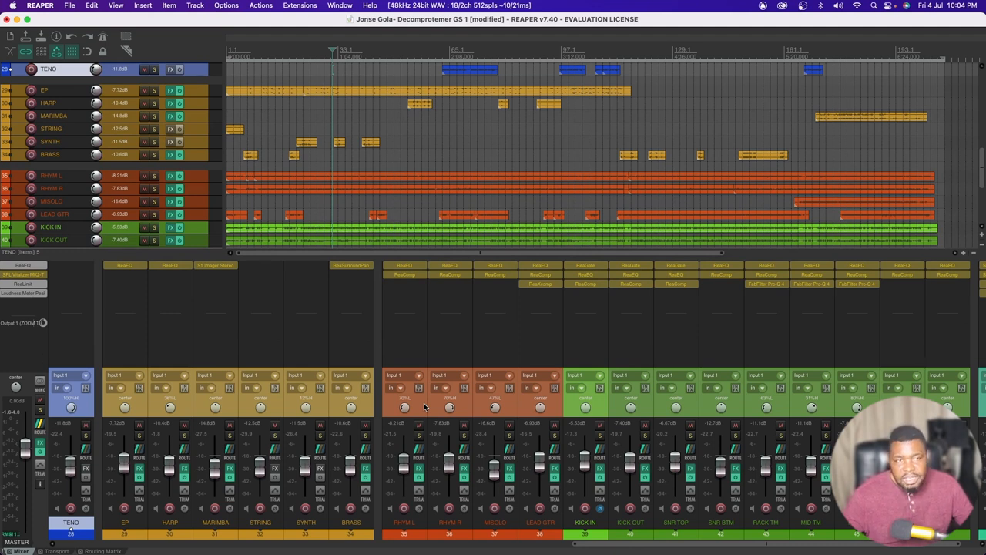
pyautogui.press('space')
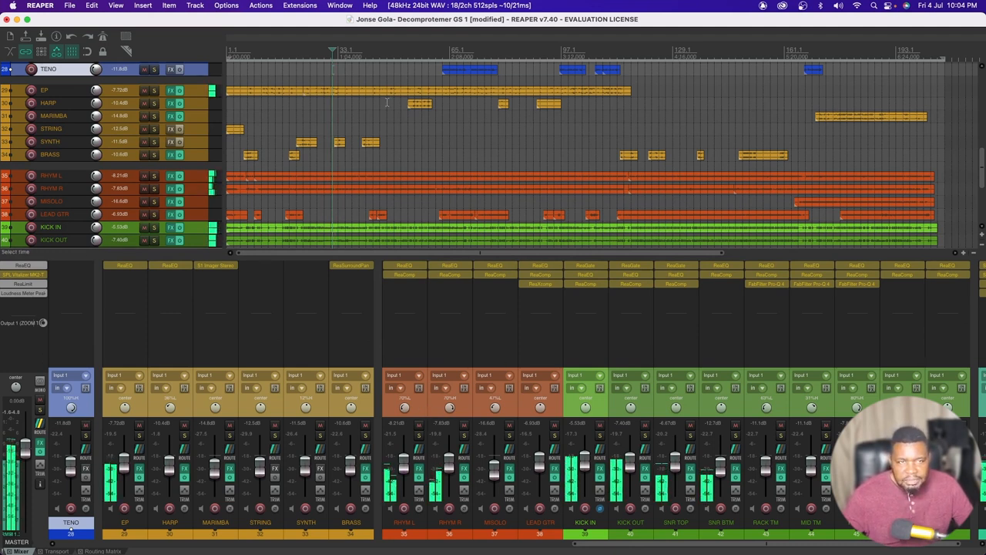
pyautogui.click(387, 103)
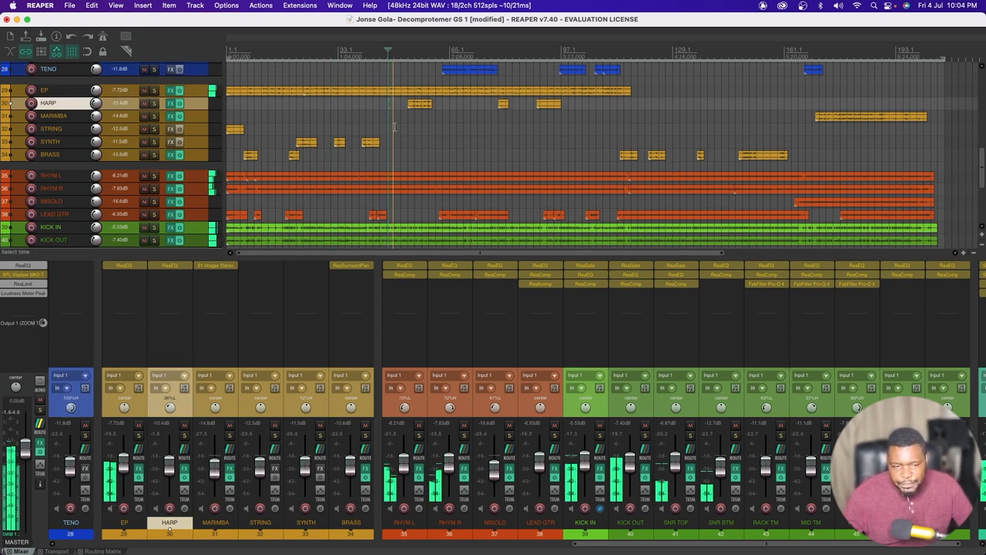
pyautogui.press('space')
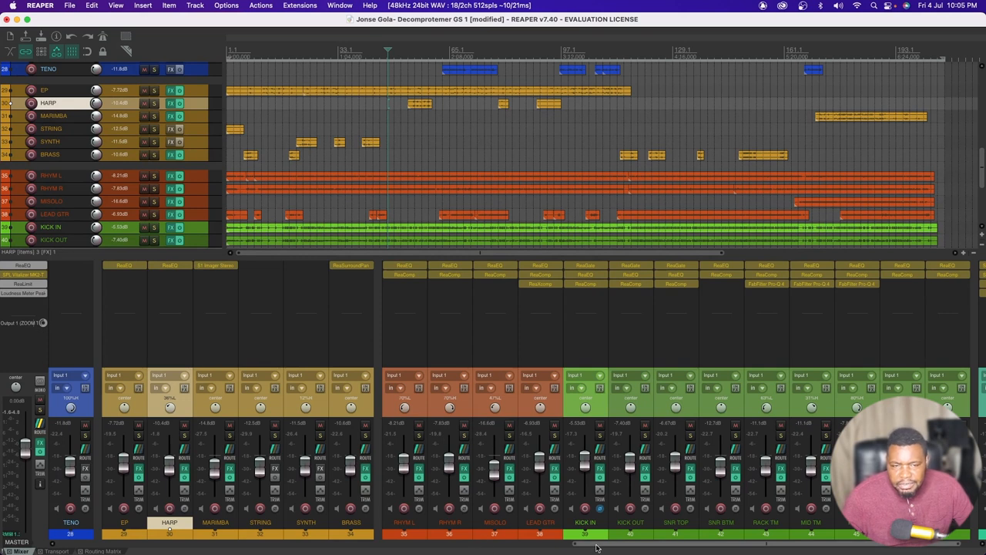
# - Solo the drum tracks from KICK IN through OH, listen to them together, and clear their solos
pyautogui.hscroll(2, 596, 547)
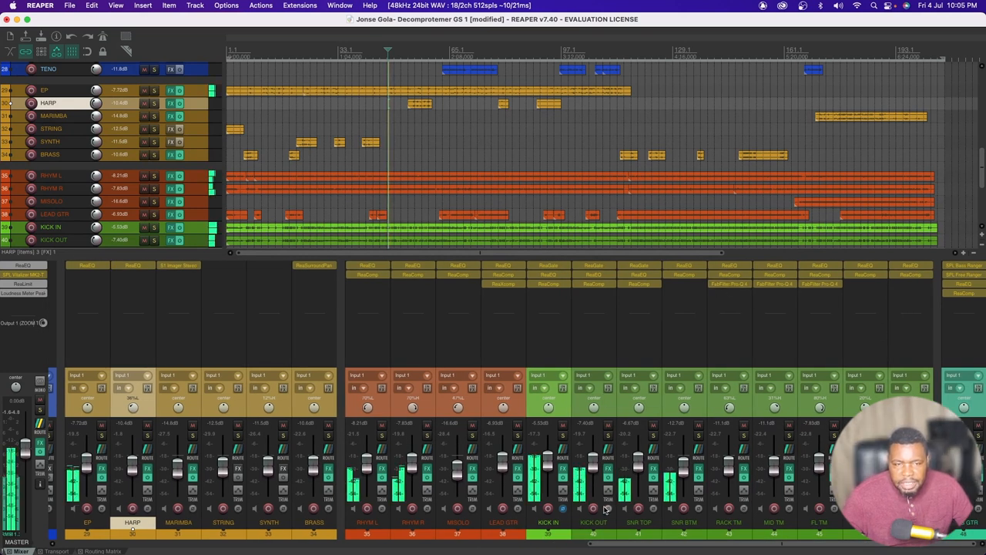
pyautogui.click(563, 436)
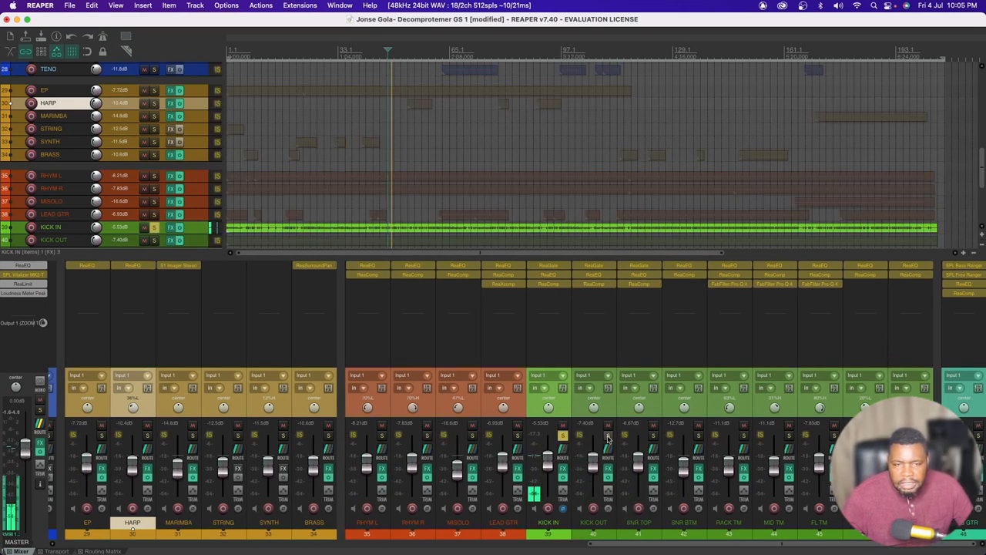
pyautogui.moveTo(608, 436); pyautogui.dragTo(925, 436)
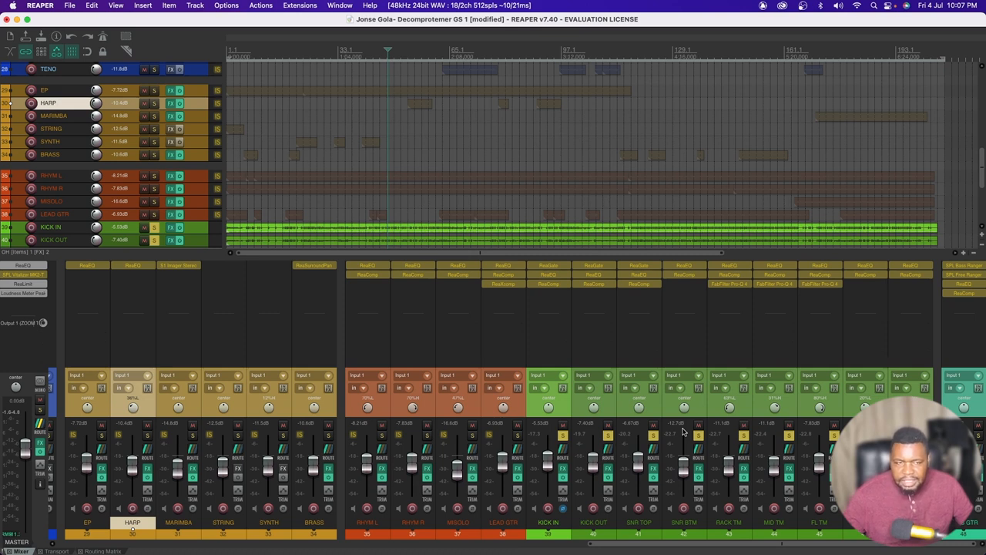
pyautogui.moveTo(563, 436); pyautogui.dragTo(925, 437)
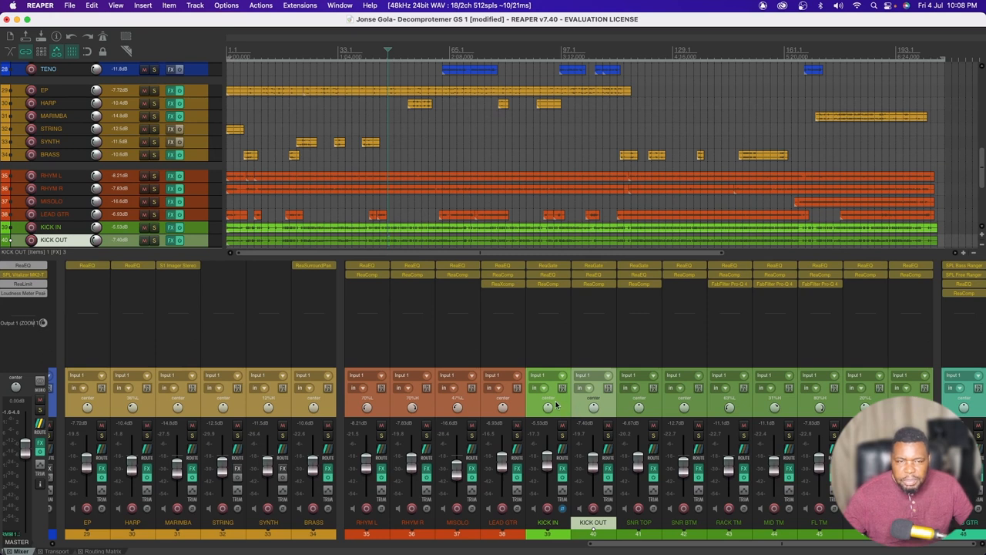
# - Check the pan positions of the KICK IN, KICK OUT and SNR TOP tracks
pyautogui.click(557, 404)
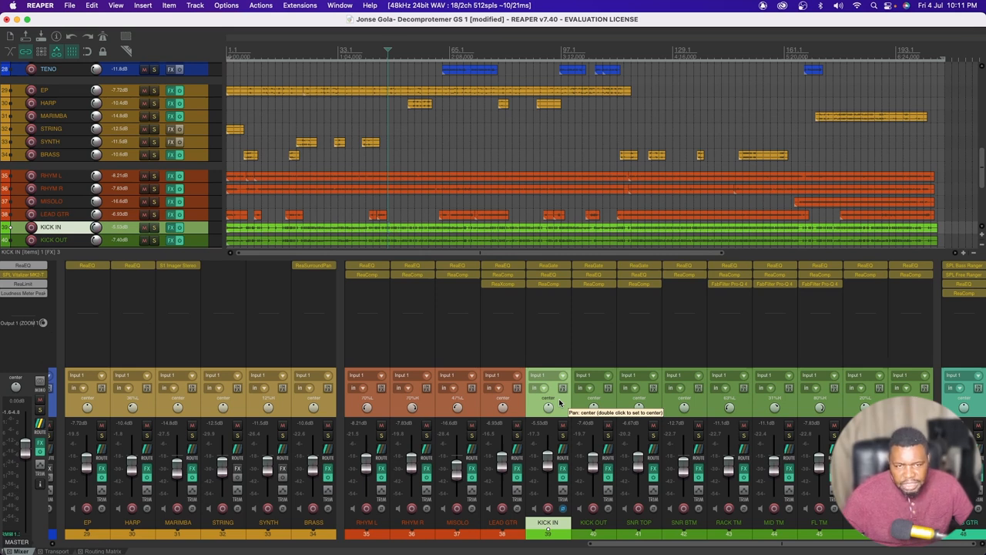
pyautogui.click(600, 404)
pyautogui.click(651, 404)
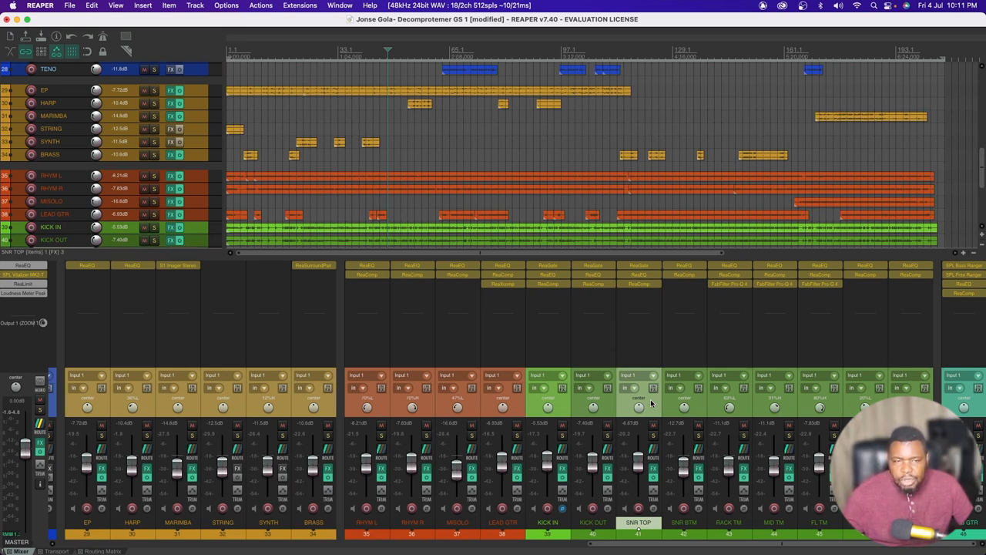
# - Play the mix and widen the rhythm guitars, panning RHYM L 72% left and RHYM R slightly further right
pyautogui.press('space')
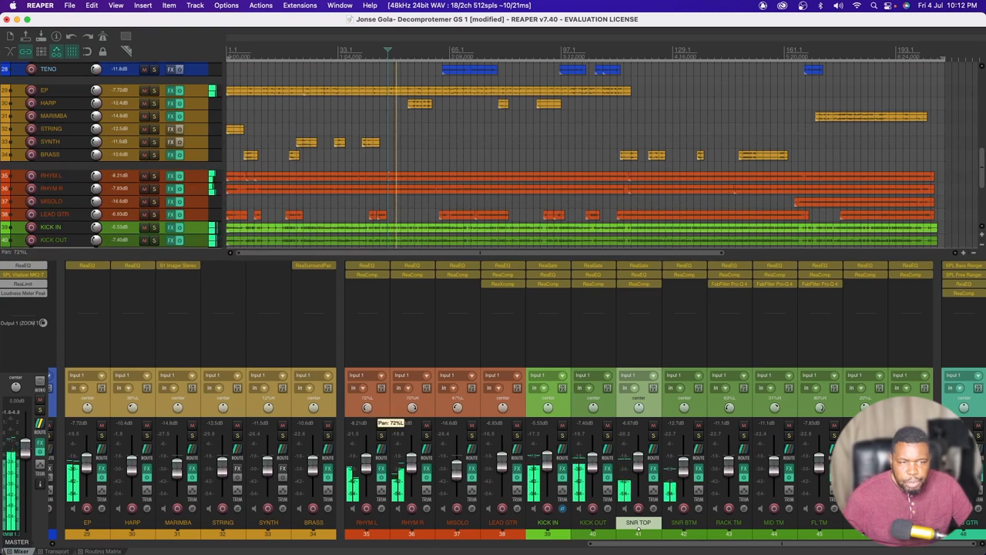
pyautogui.moveTo(411, 407); pyautogui.dragTo(411, 403)
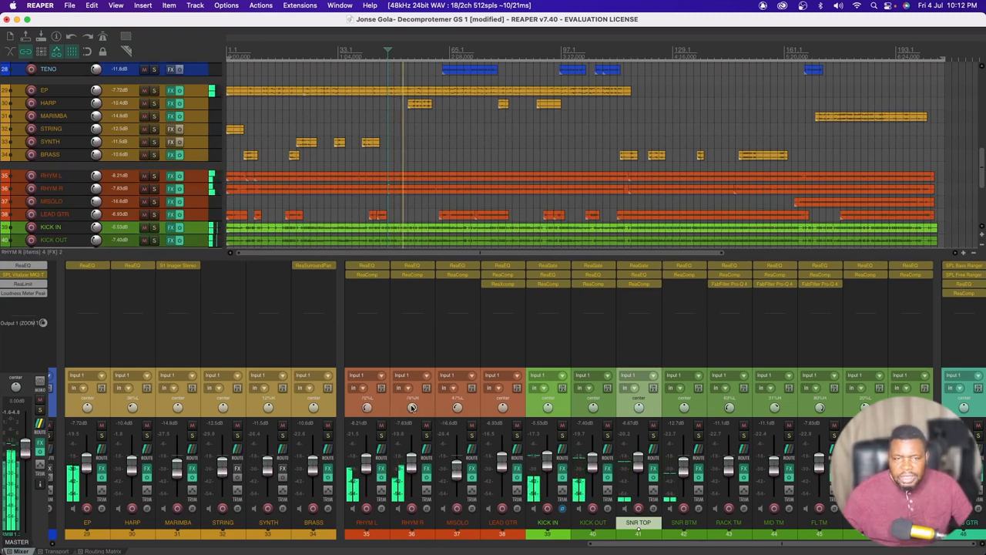
pyautogui.press('space')
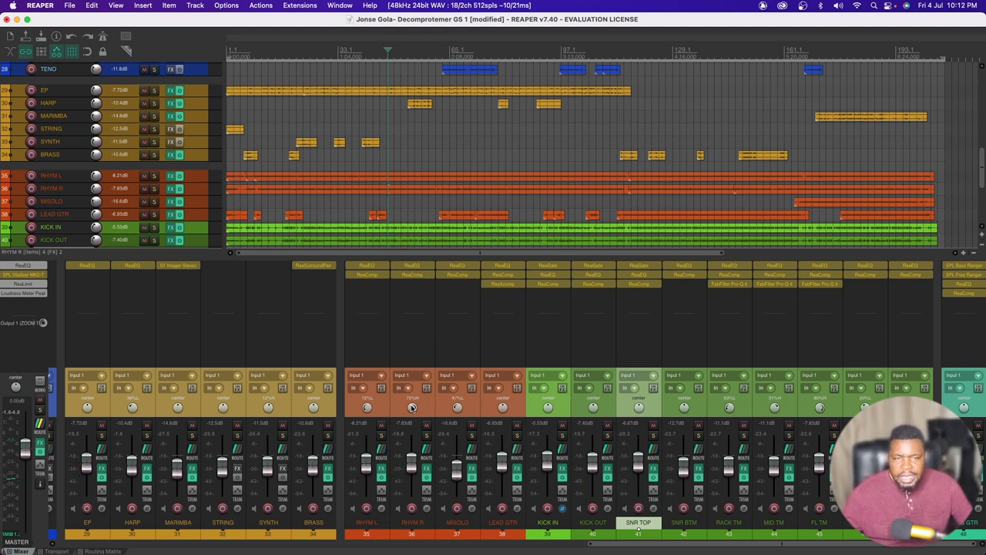
# - Play the full mix from just before the first TENO item on track 28
pyautogui.click(434, 69)
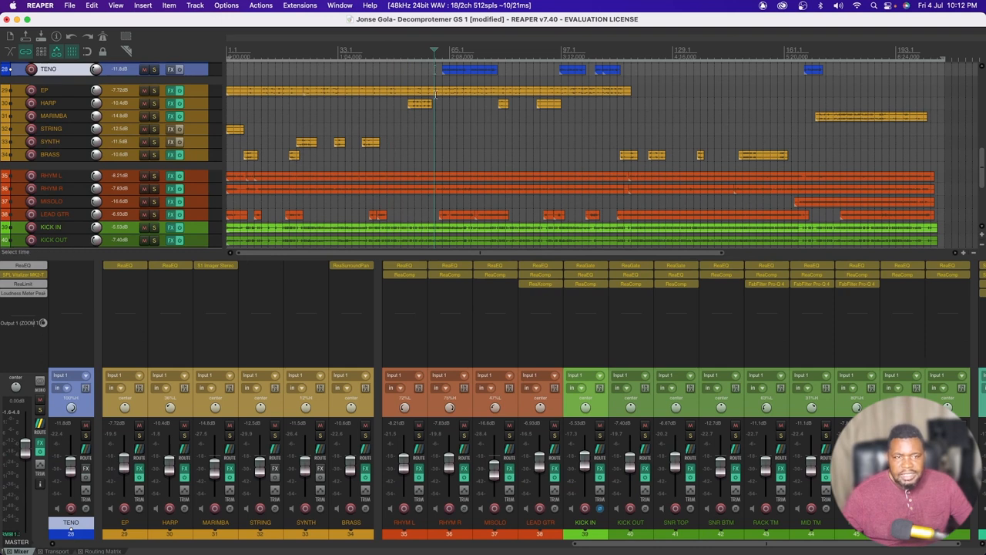
pyautogui.press('space')
pyautogui.press('space')
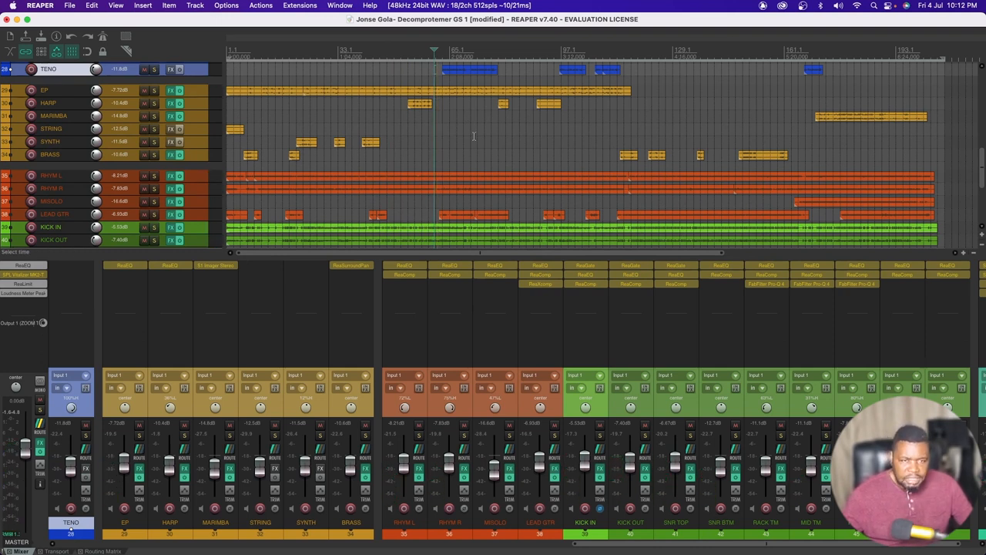
pyautogui.moveTo(453, 253); pyautogui.dragTo(421, 256)
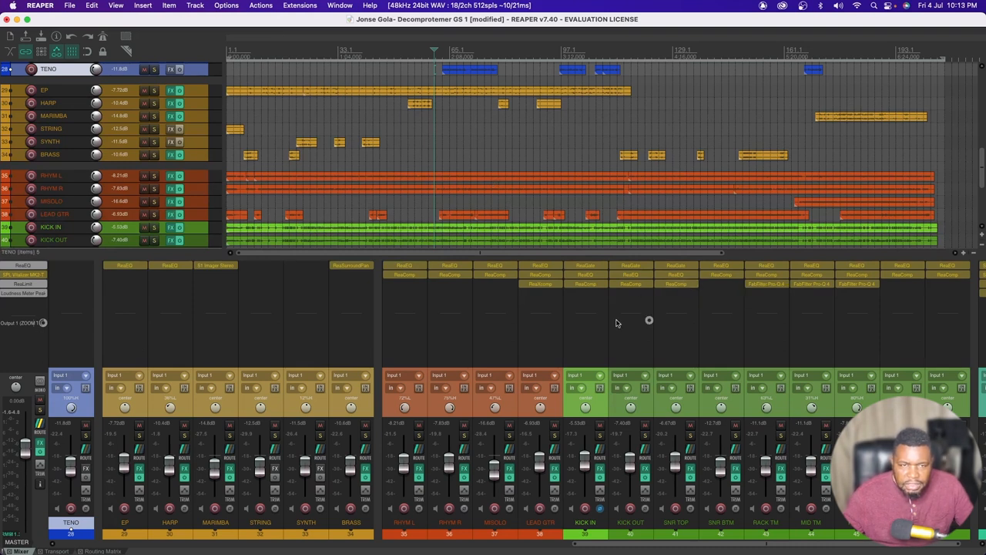
# - Listen to the full mix from about bar 129 and again from the start of the MARIMBA item, watching the vocal tracks' levels
pyautogui.moveTo(695, 547)
pyautogui.mouseDown()
pyautogui.moveTo(247, 550)
pyautogui.moveTo(715, 547)
pyautogui.mouseUp()
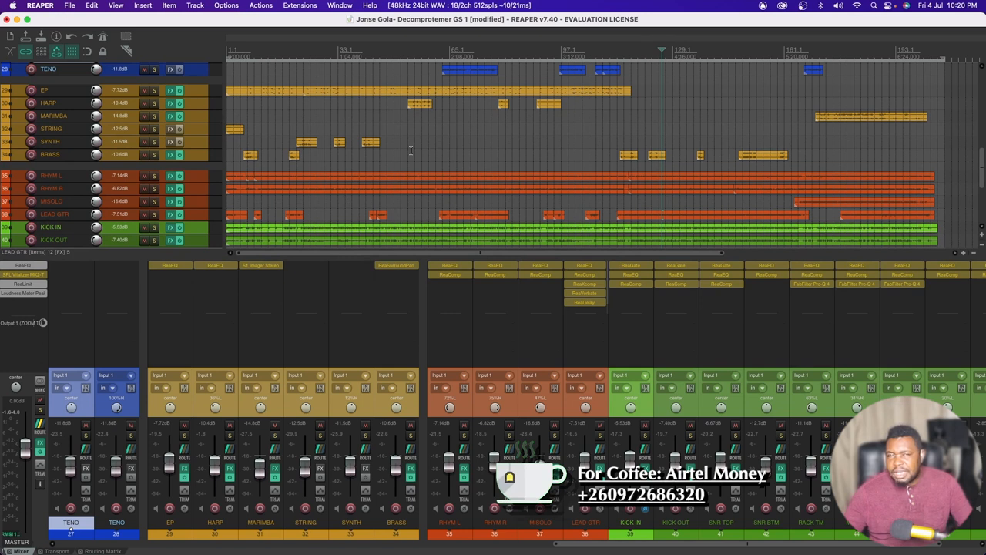
pyautogui.moveTo(744, 545); pyautogui.dragTo(699, 543)
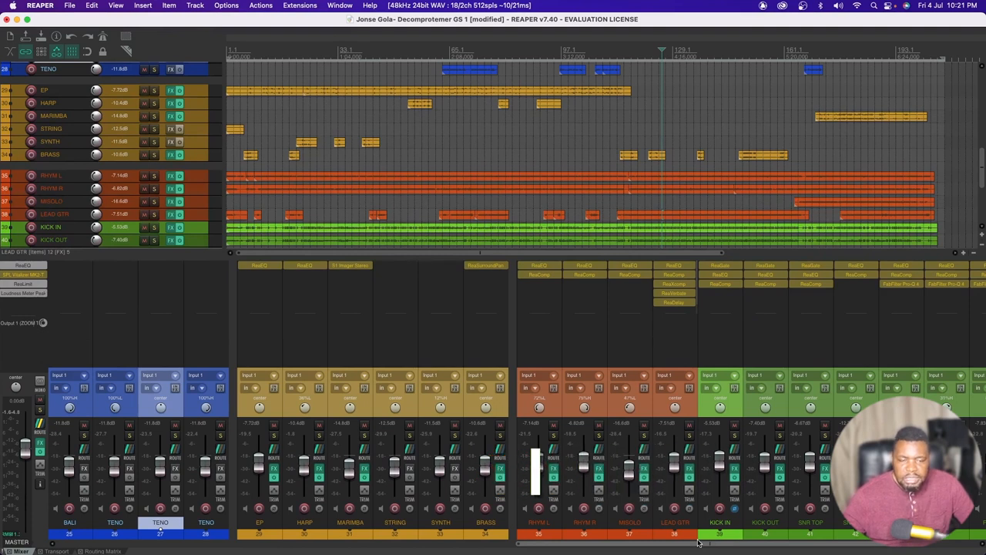
pyautogui.moveTo(701, 546); pyautogui.dragTo(241, 547)
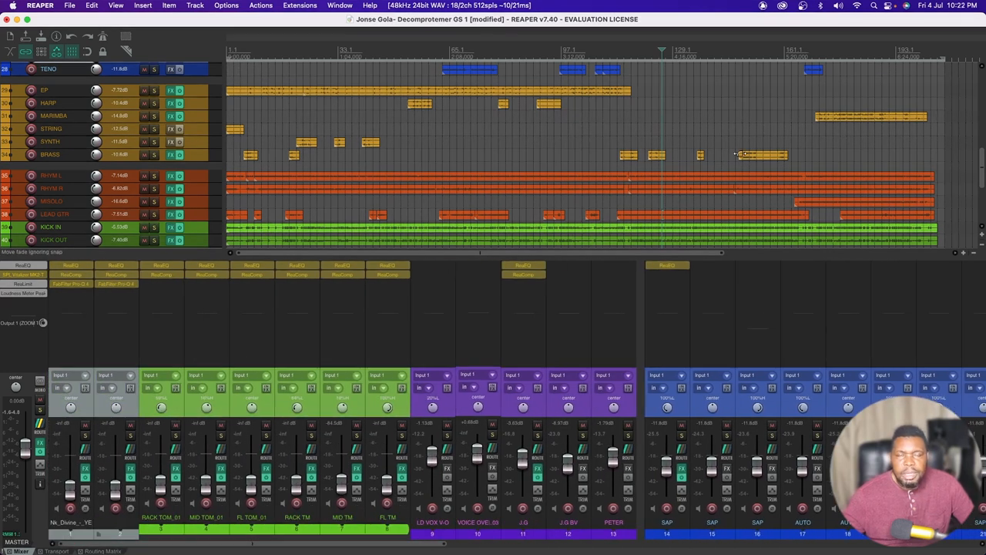
pyautogui.click(672, 52)
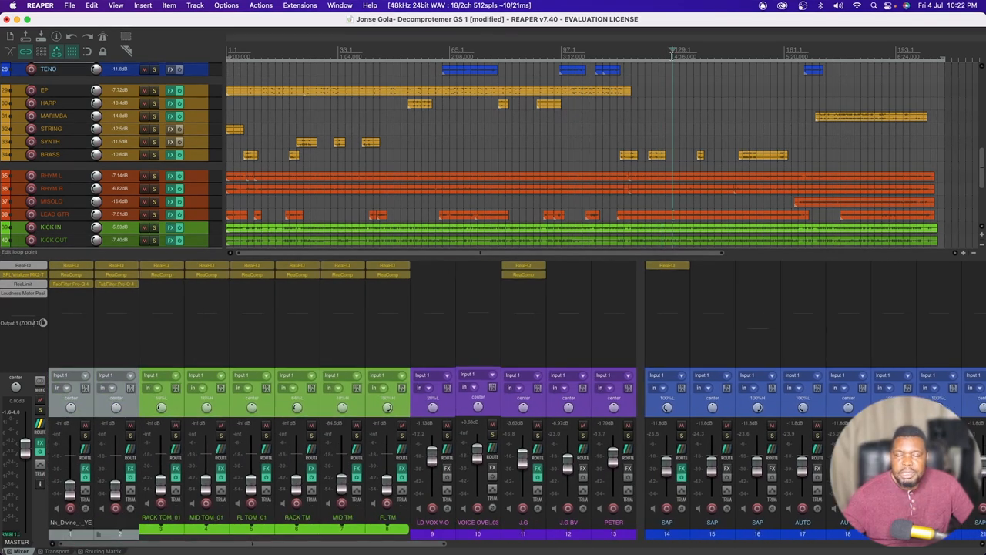
pyautogui.press('space')
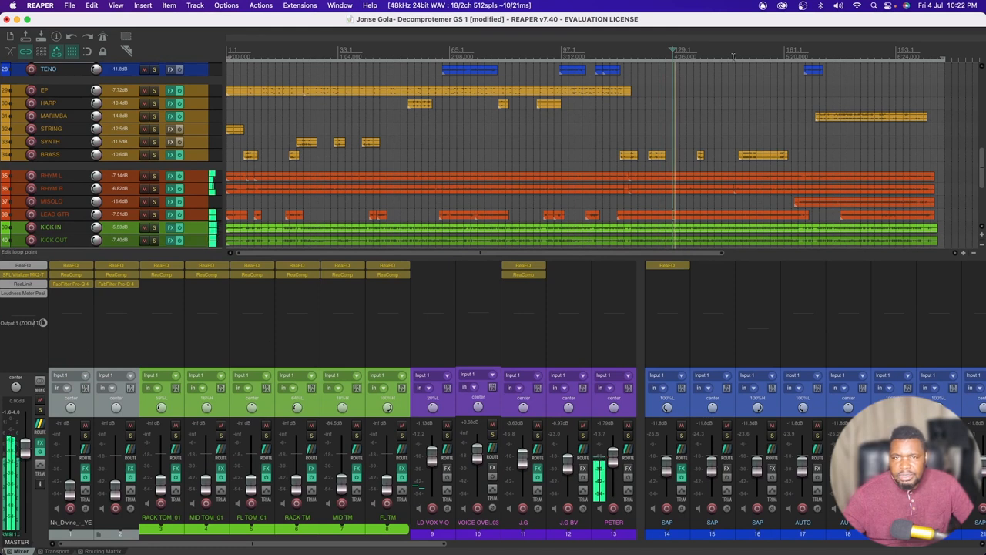
pyautogui.click(816, 69)
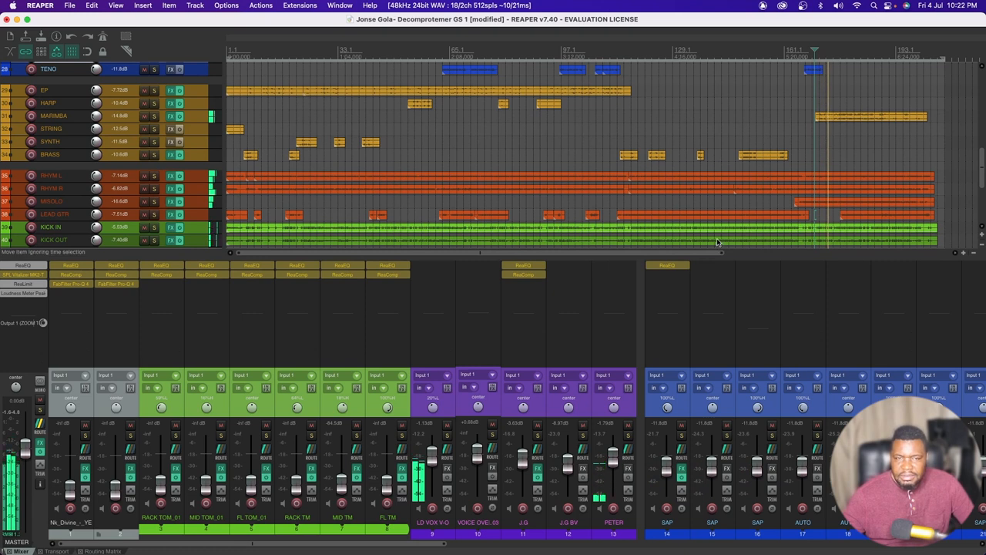
pyautogui.moveTo(394, 544)
pyautogui.mouseDown()
pyautogui.moveTo(925, 551)
pyautogui.moveTo(392, 550)
pyautogui.mouseUp()
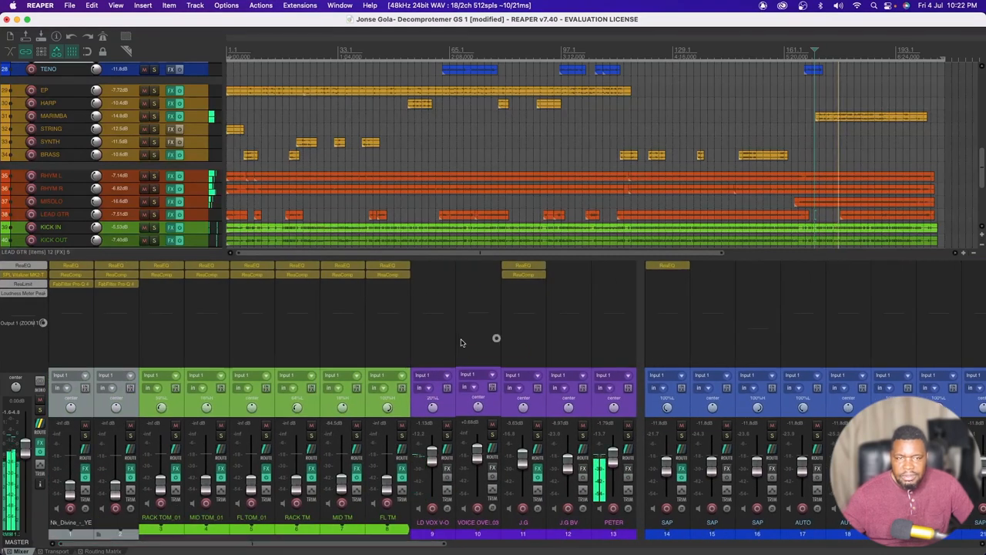